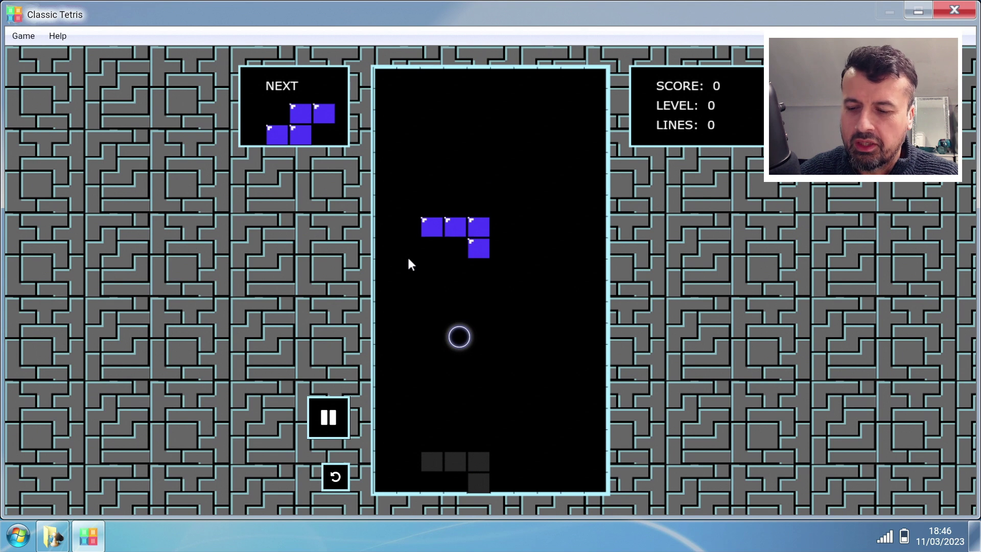
Steer and drop the J, S and I Tetris pieces to reach score 43, then close Classic Tetris
key("Left")
key("Up")
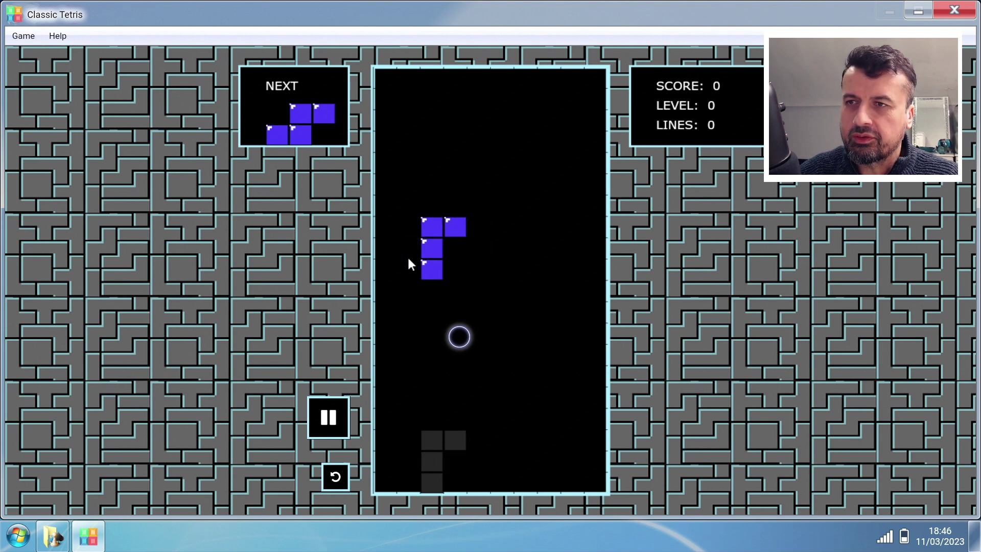
key("Left")
key("Left")
key("space")
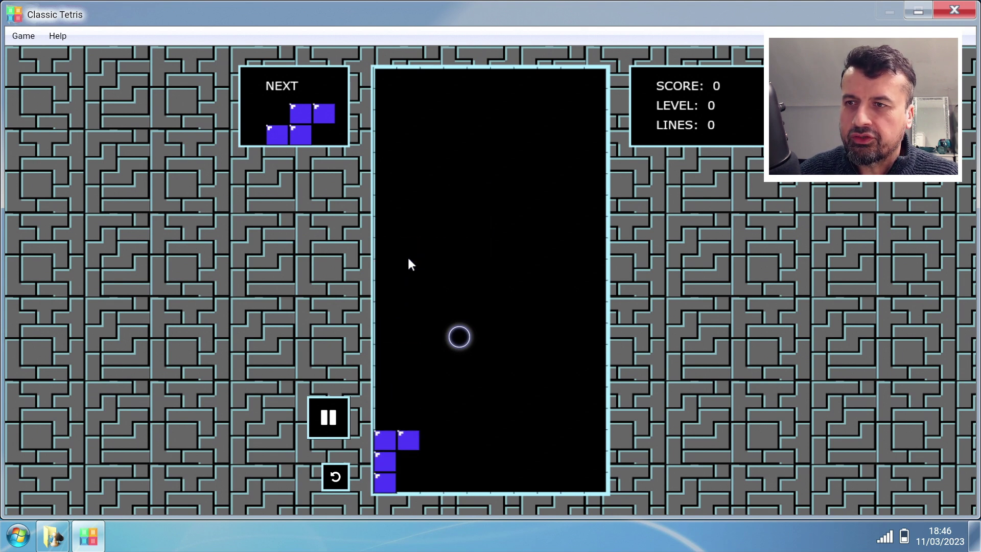
key("Right")
key("Left")
key("Left")
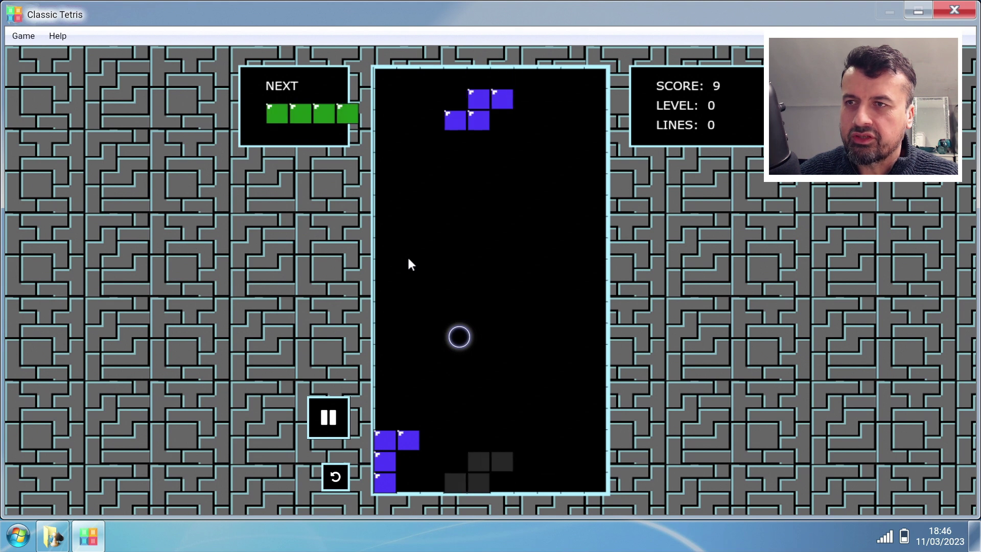
key("Down")
key("Down")
key("Left")
key("Left")
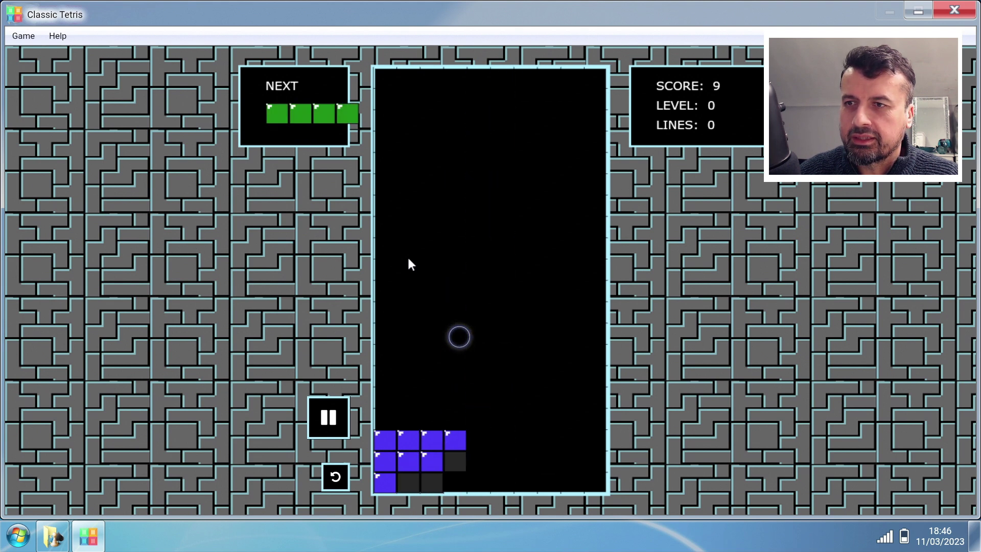
key("space")
key("space")
key("Right")
key("Right")
key("Right")
key("Right")
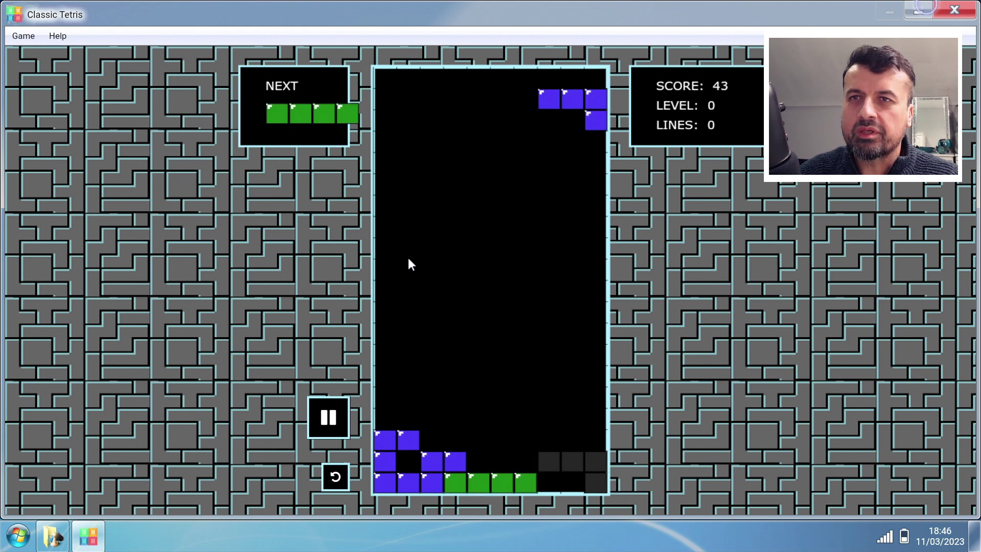
key("alt+F4")
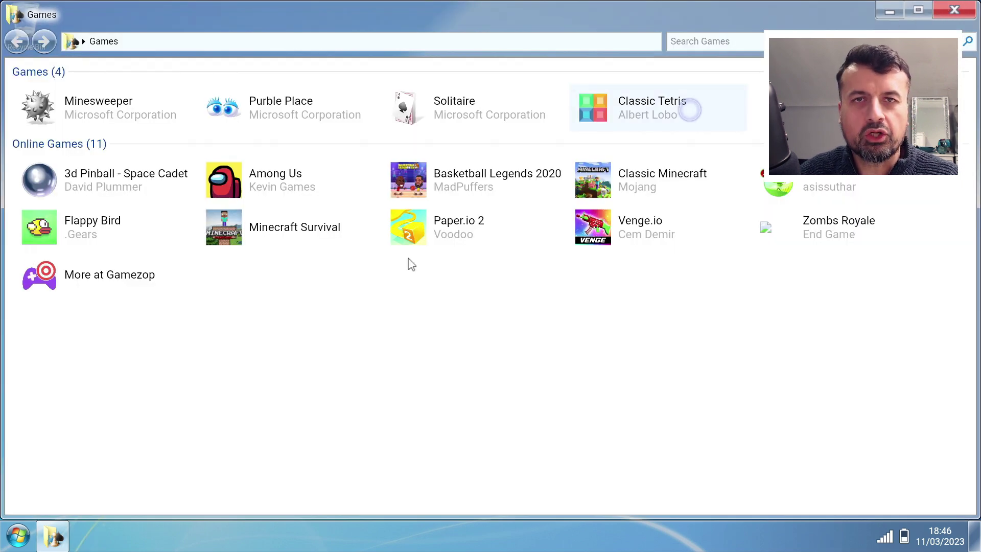
Close the Games window to leave an empty desktop
left_click(963, 8)
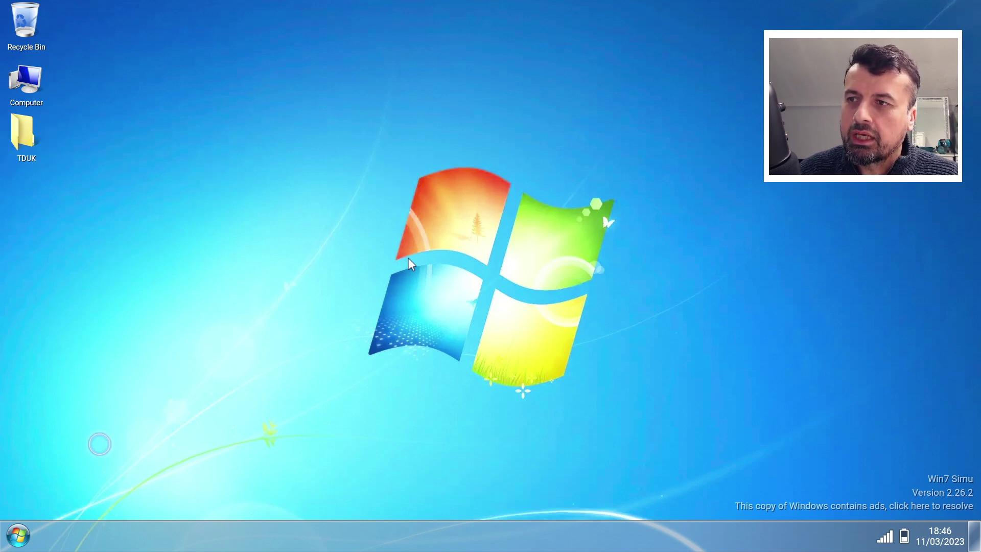
Launch Chrome from the Start menu and go to bbc.com
left_click(16, 536)
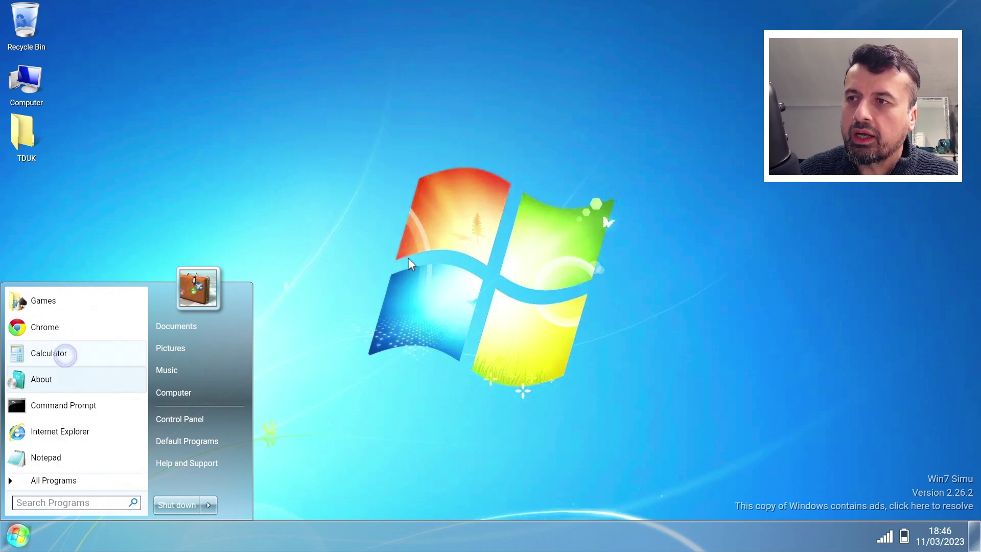
left_click(65, 333)
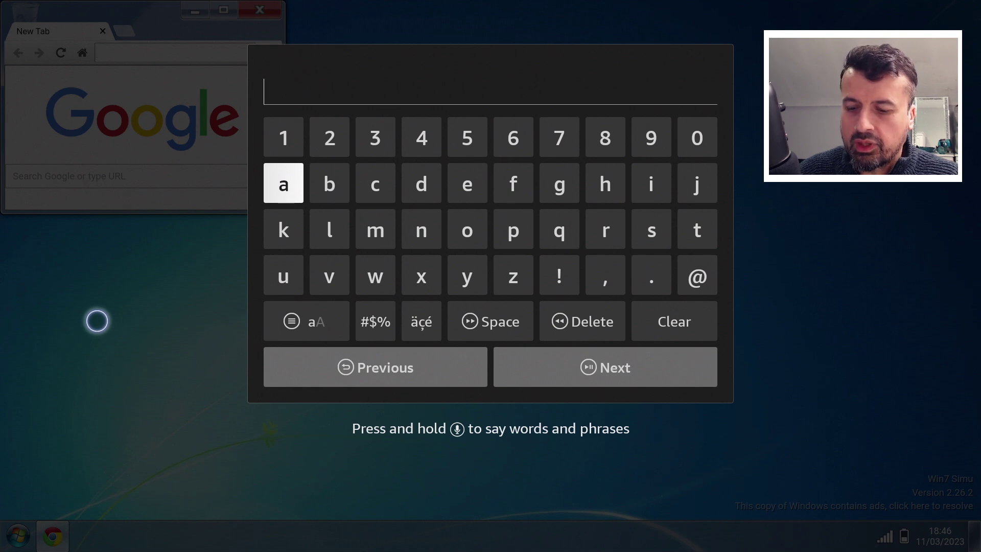
type("bbc.com")
key("Return")
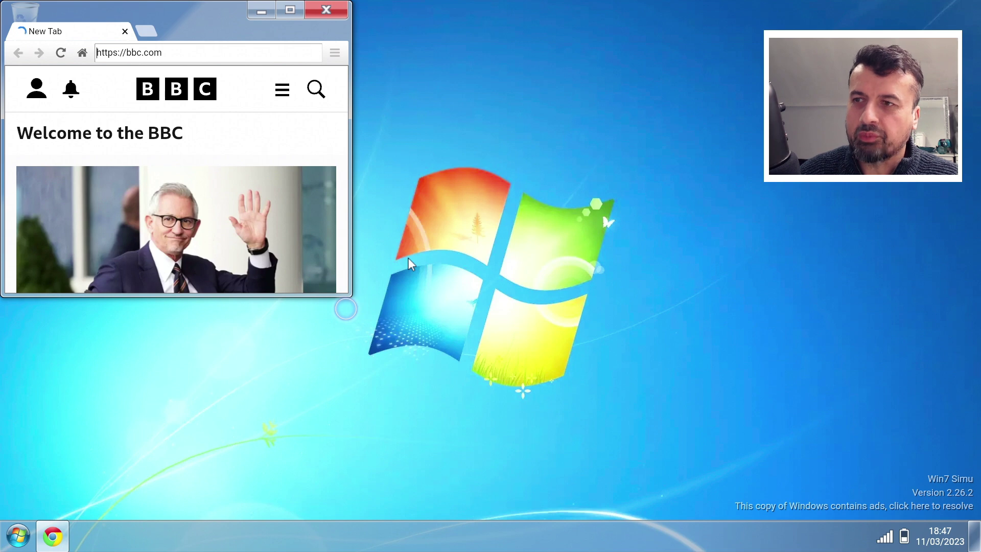
Scroll through All Programs past IPVanish and launch X-plore
left_click(17, 536)
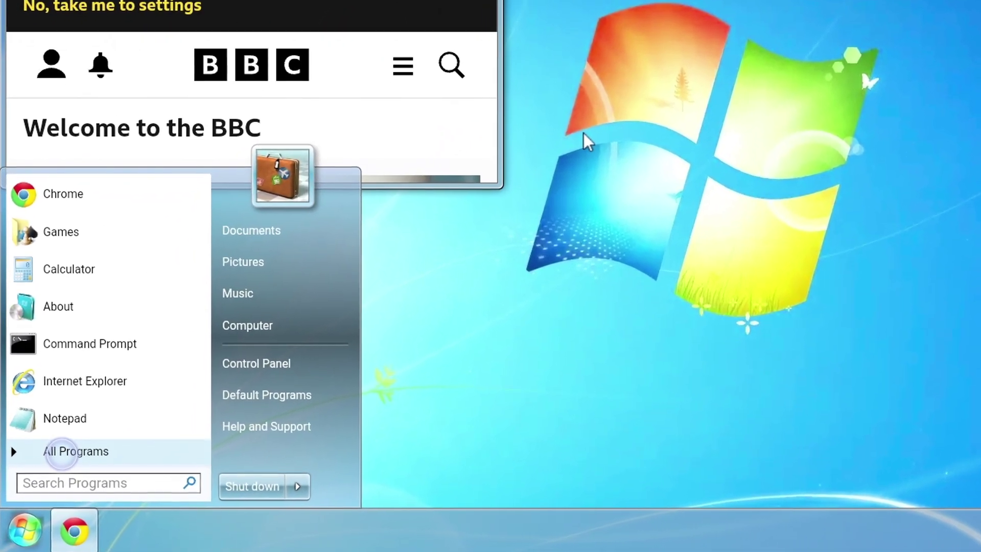
left_click(62, 452)
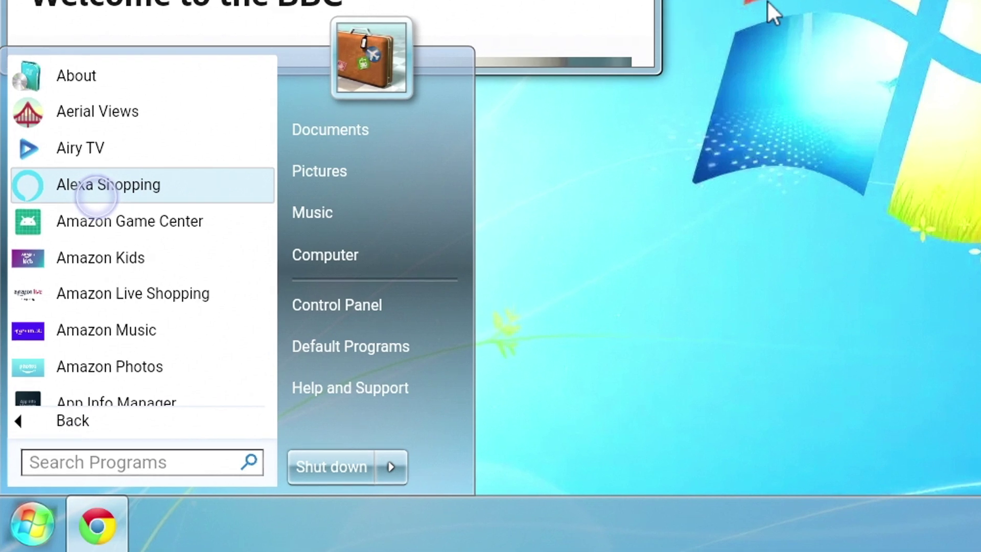
scroll(96, 196, "down", 5)
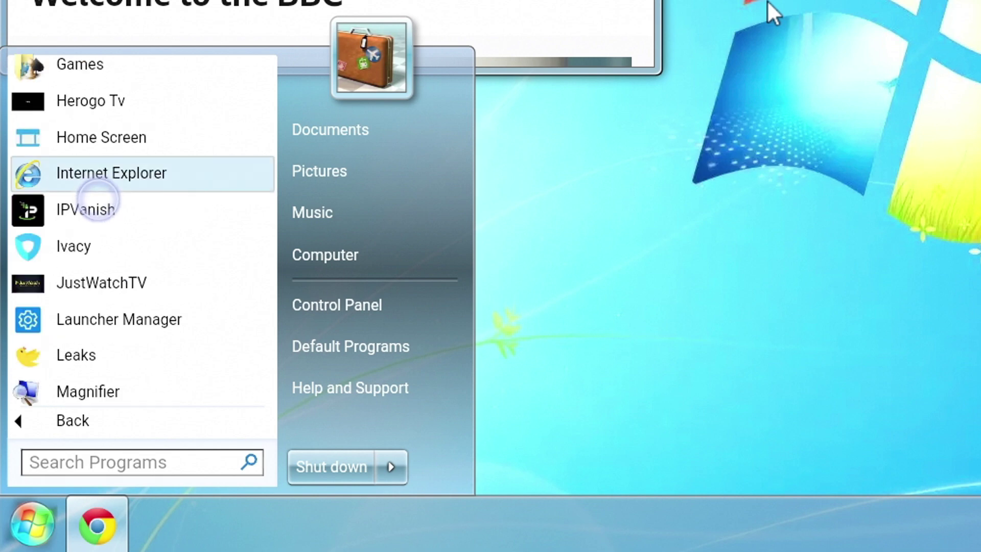
left_click(87, 207)
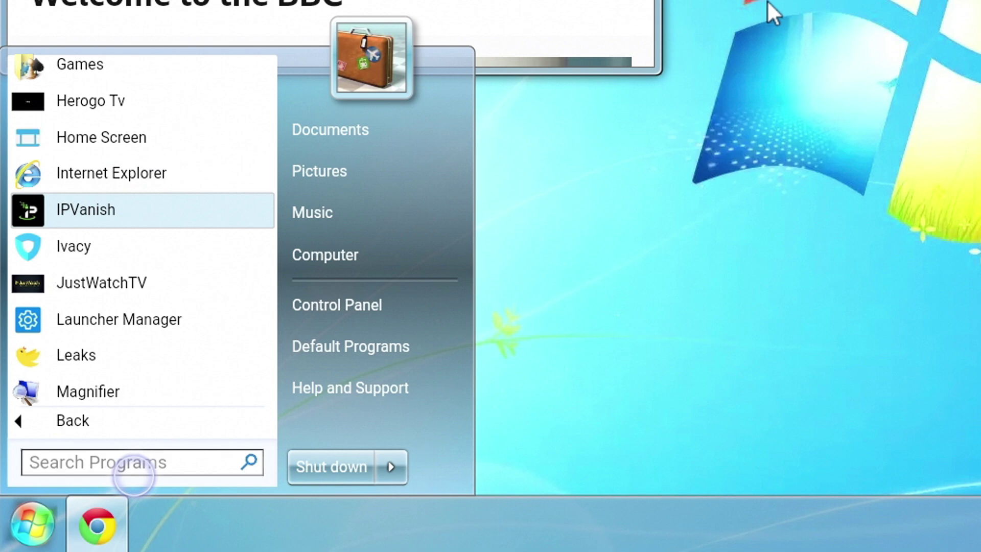
scroll(160, 168, "down", 3)
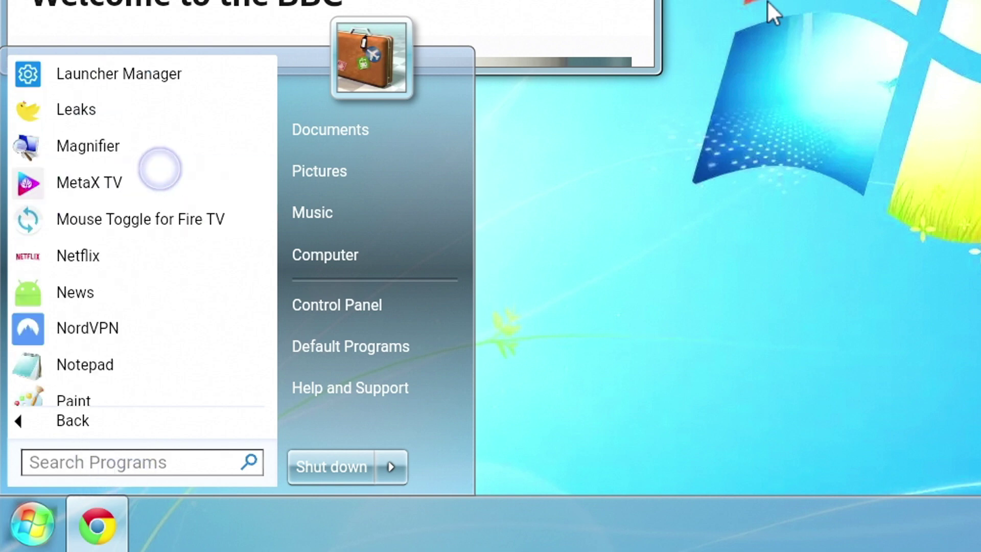
scroll(160, 169, "down", 5)
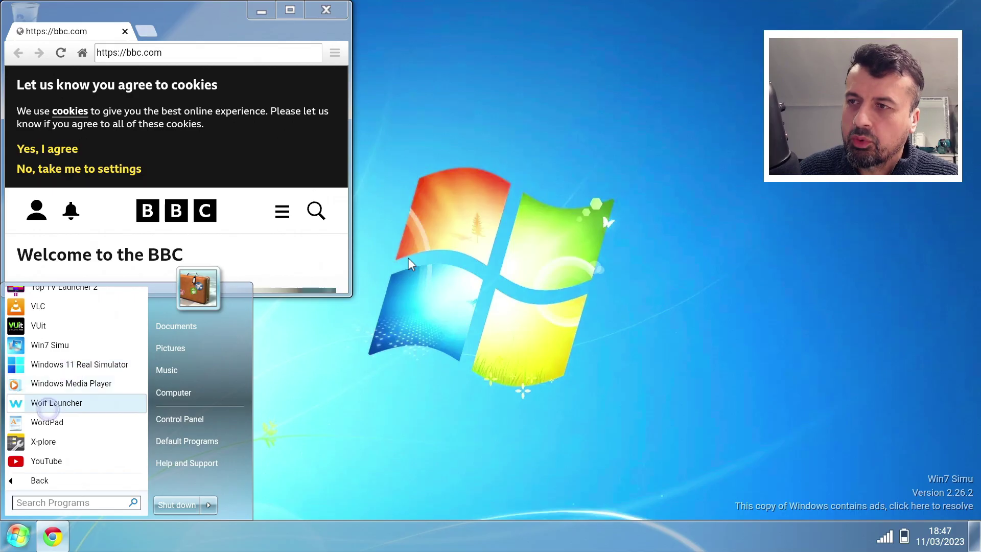
left_click(44, 439)
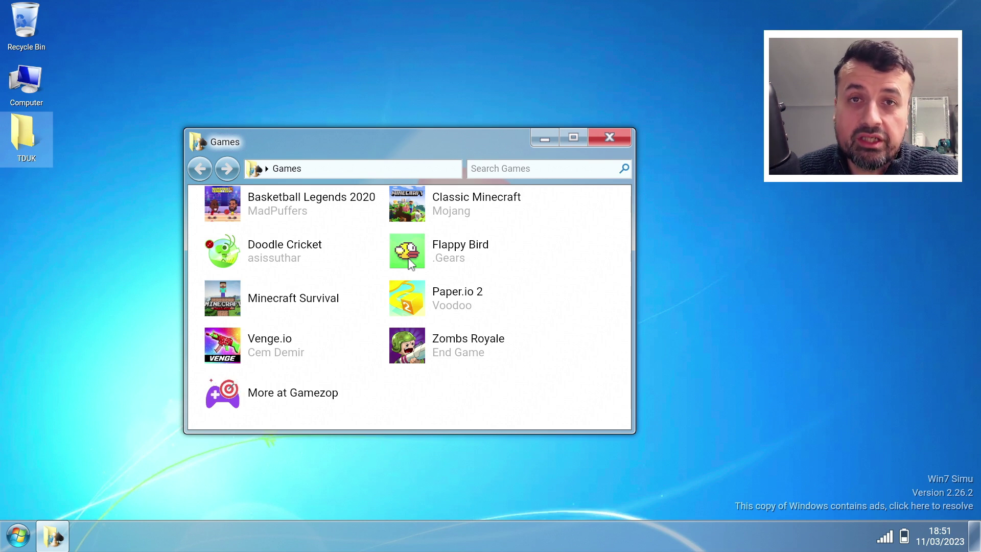
Open the TDUK desktop folder and launch Minecraft Survival from the Games window
double_click(46, 164)
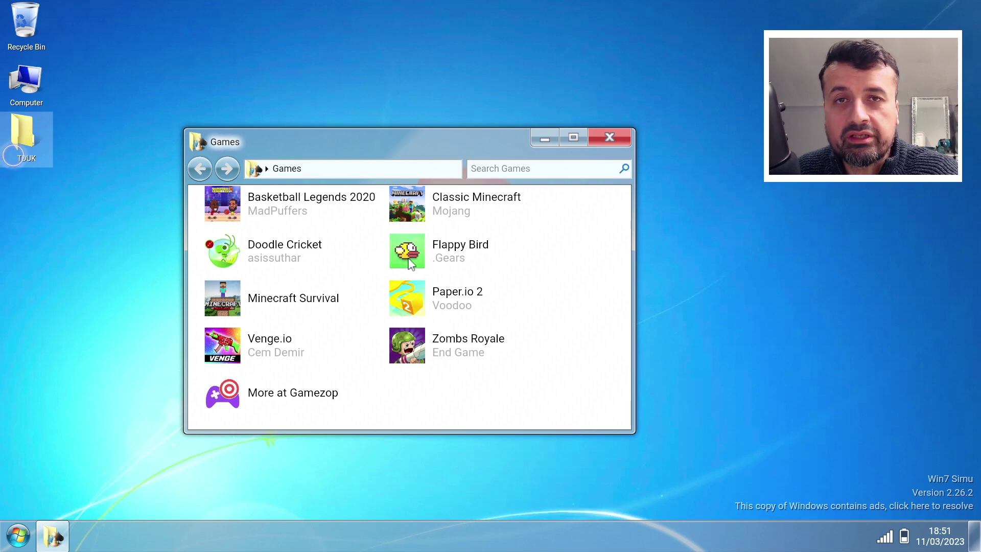
left_click(121, 176)
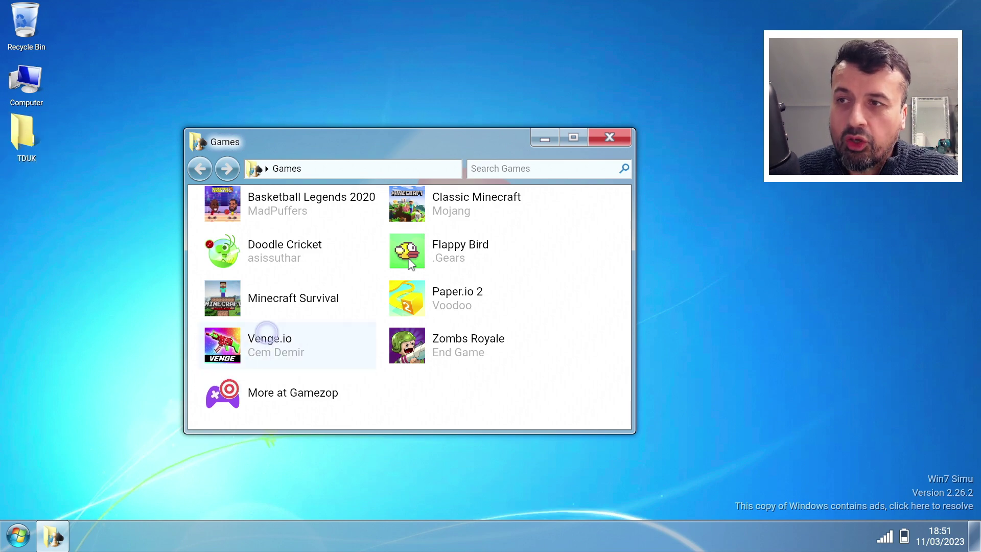
double_click(264, 310)
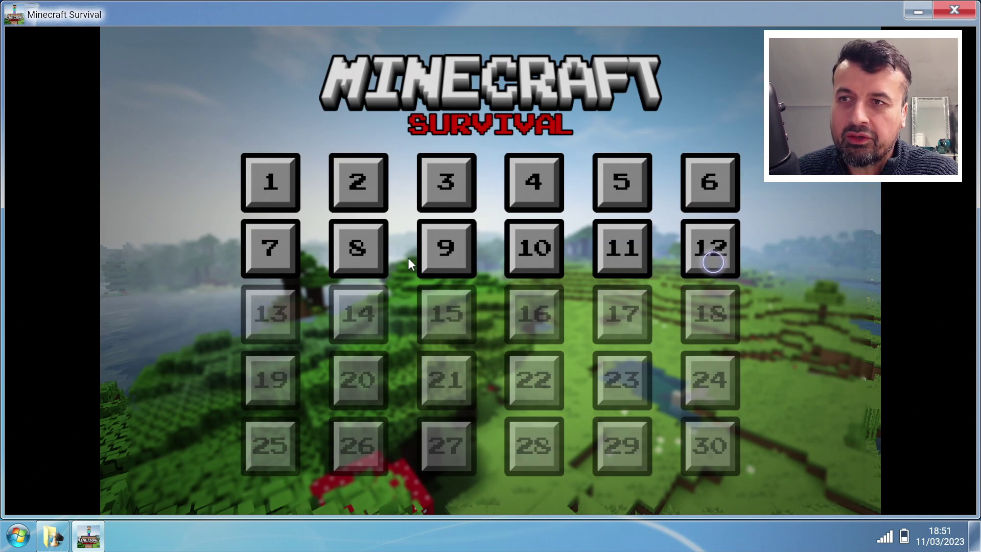
Start a Minecraft Survival level and break the dirt blocks under the left and right TNT
left_click(713, 262)
left_click(588, 205)
left_click(390, 229)
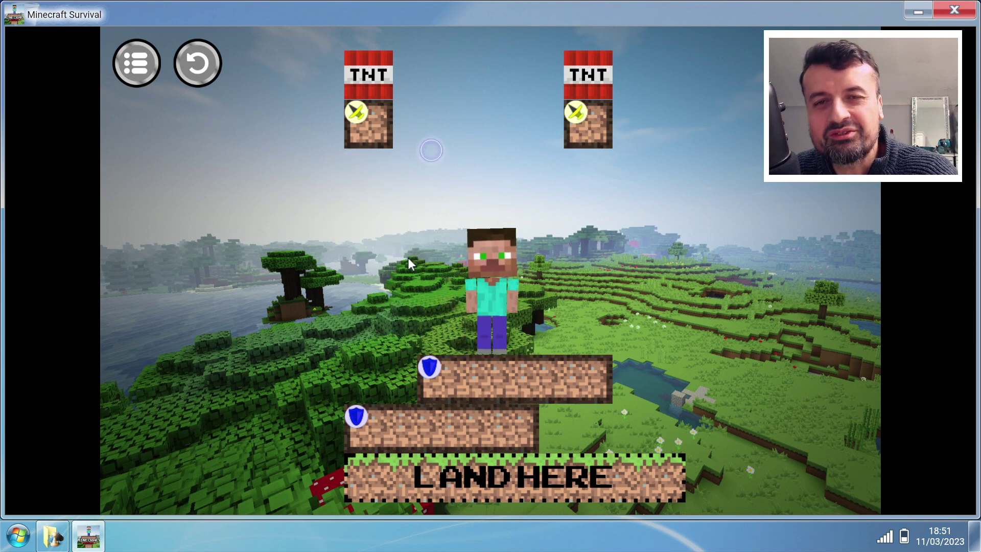
left_click(365, 117)
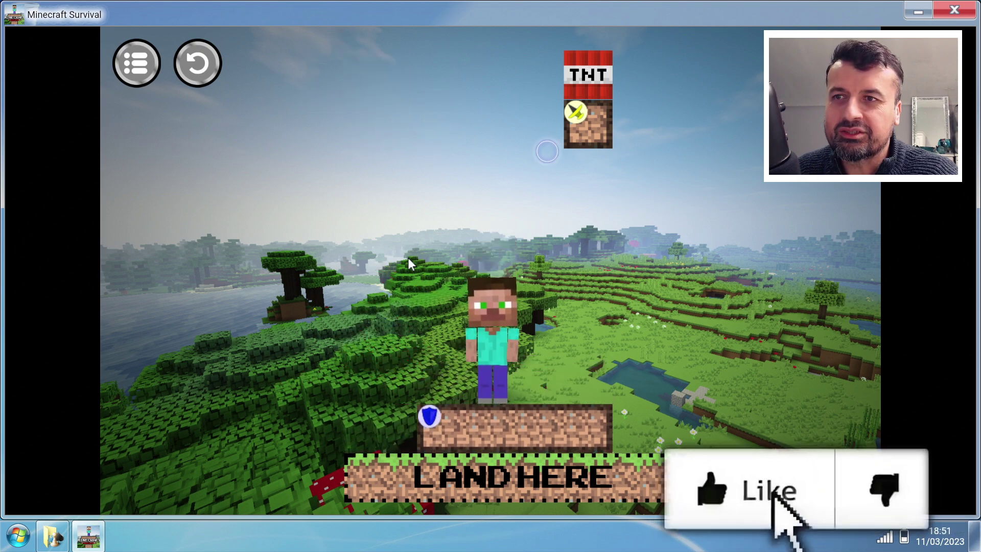
left_click(588, 124)
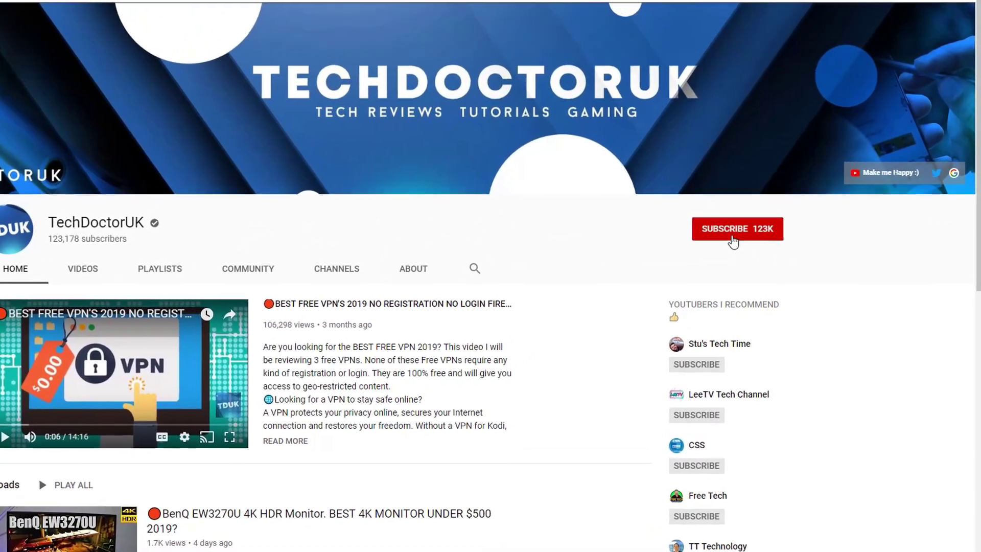
Subscribe to TechDoctorUK and set its notification bell to all notifications
left_click(772, 220)
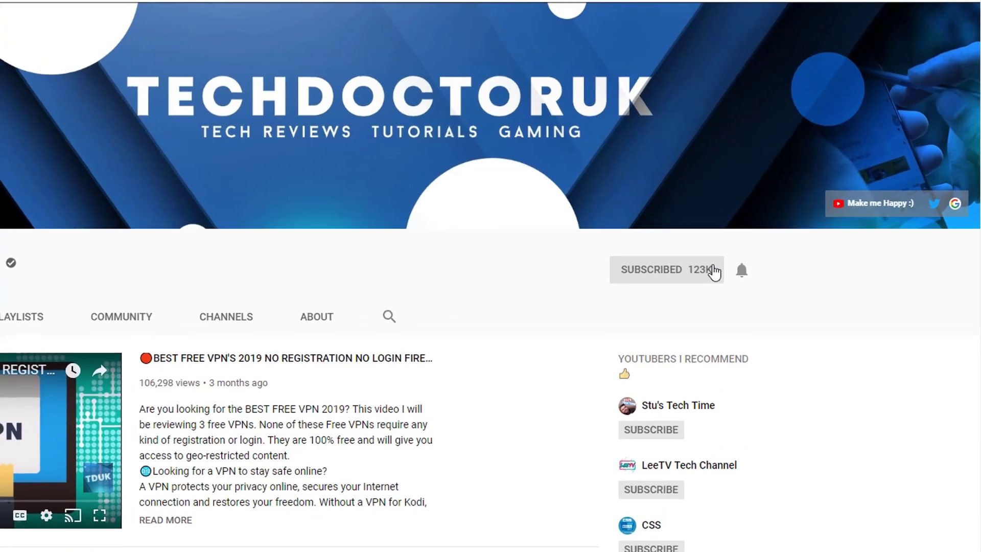
left_click(741, 271)
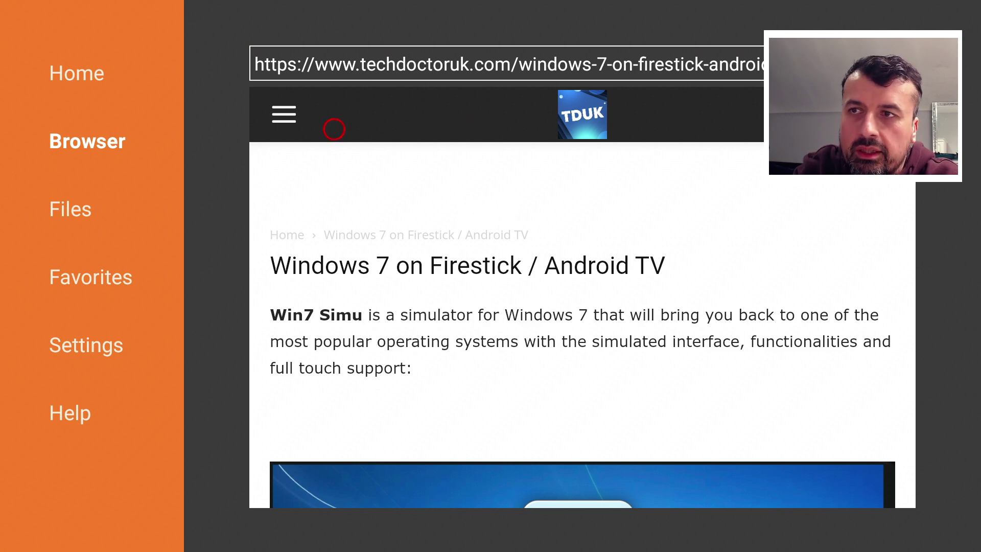
Scroll the Tech Doctor UK guide to Software Needed and follow the 'Windows 7 on Android' link
left_click(292, 129)
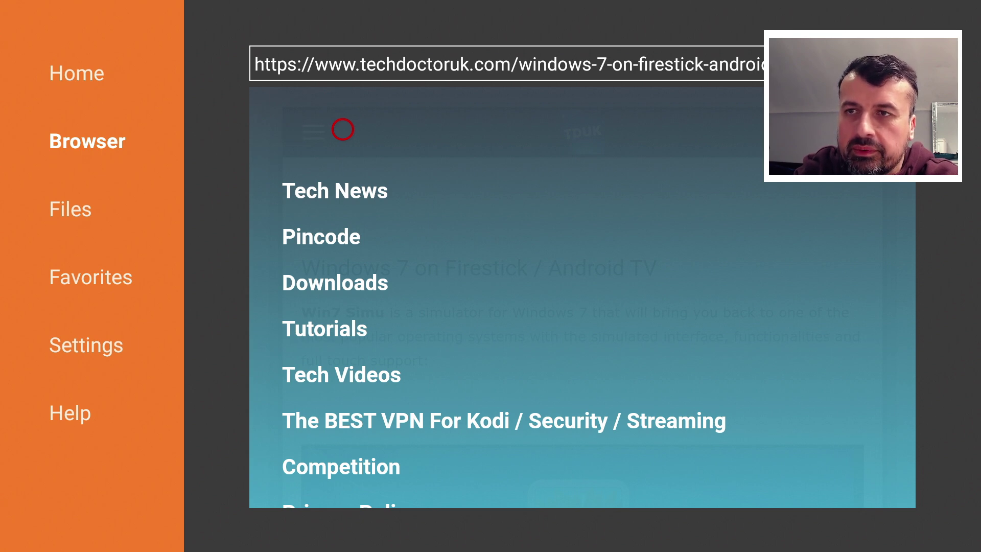
left_click(342, 129)
scroll(699, 486, "down", 10)
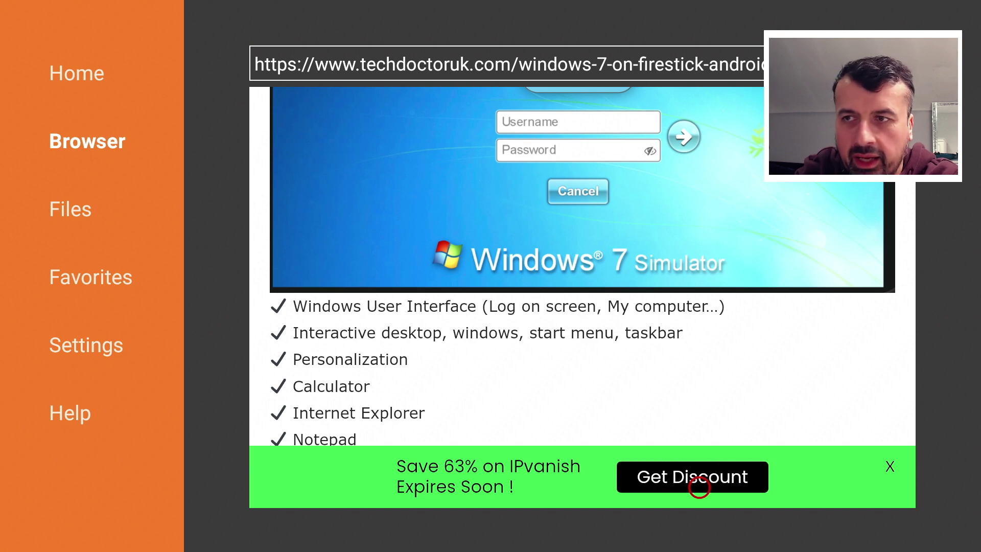
scroll(699, 486, "down", 3)
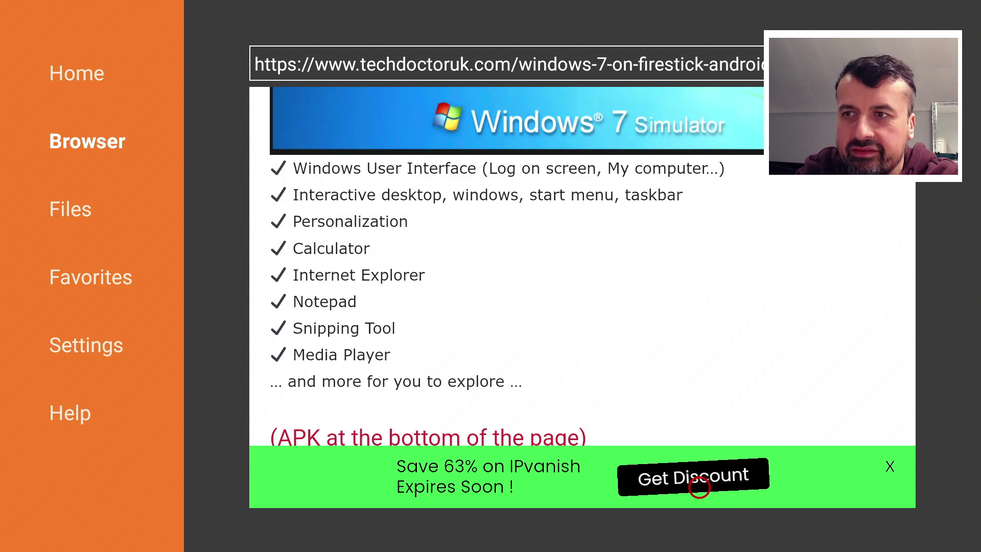
scroll(699, 486, "down", 15)
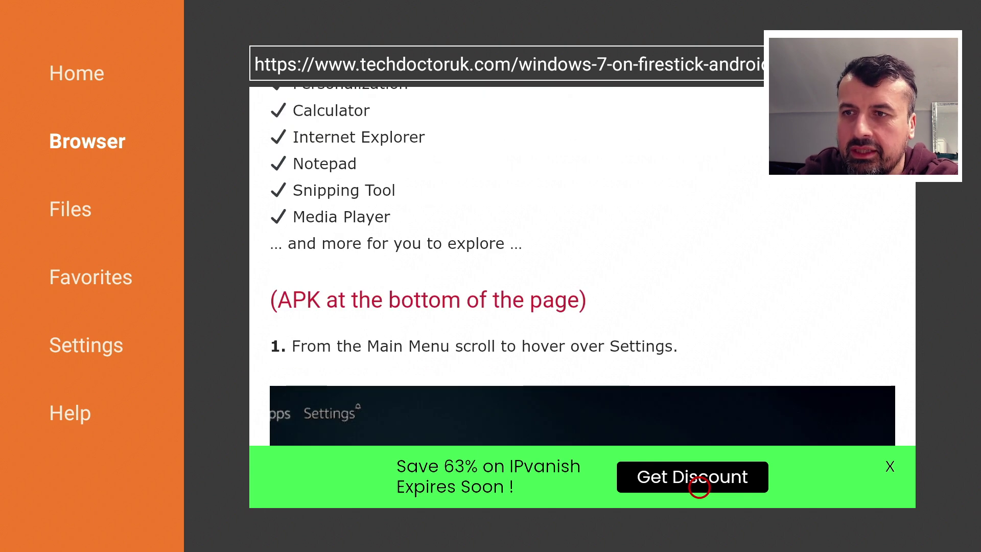
scroll(699, 486, "down", 15)
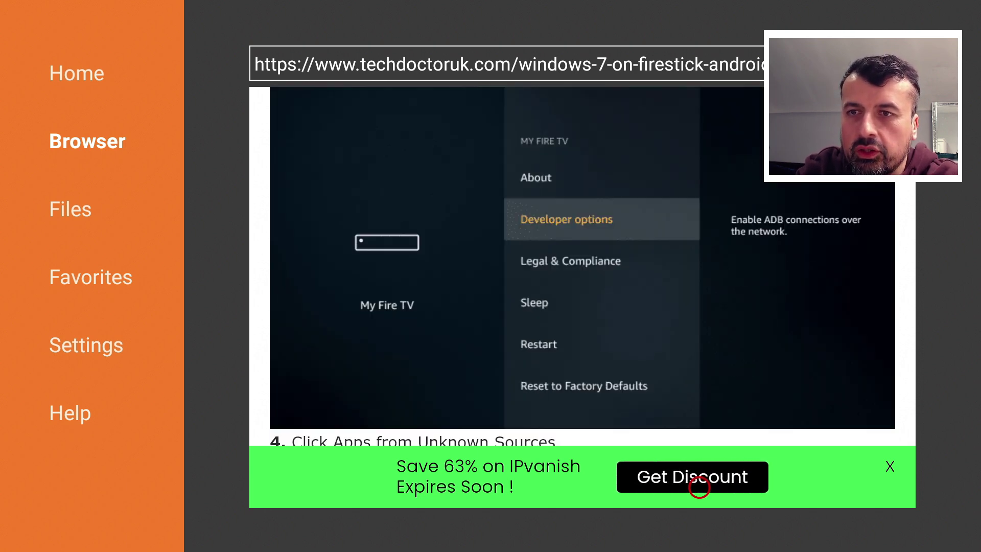
scroll(698, 486, "down", 15)
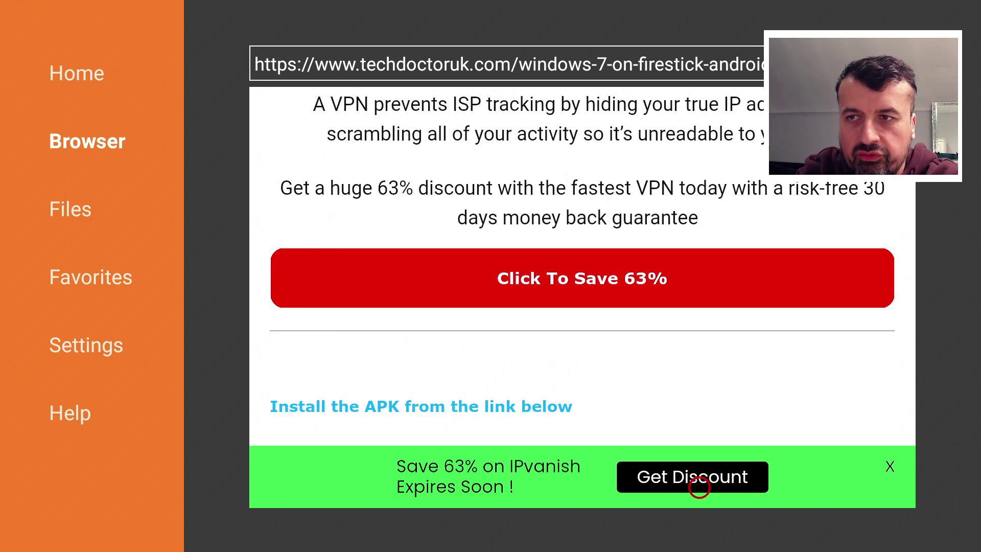
scroll(699, 486, "down", 4)
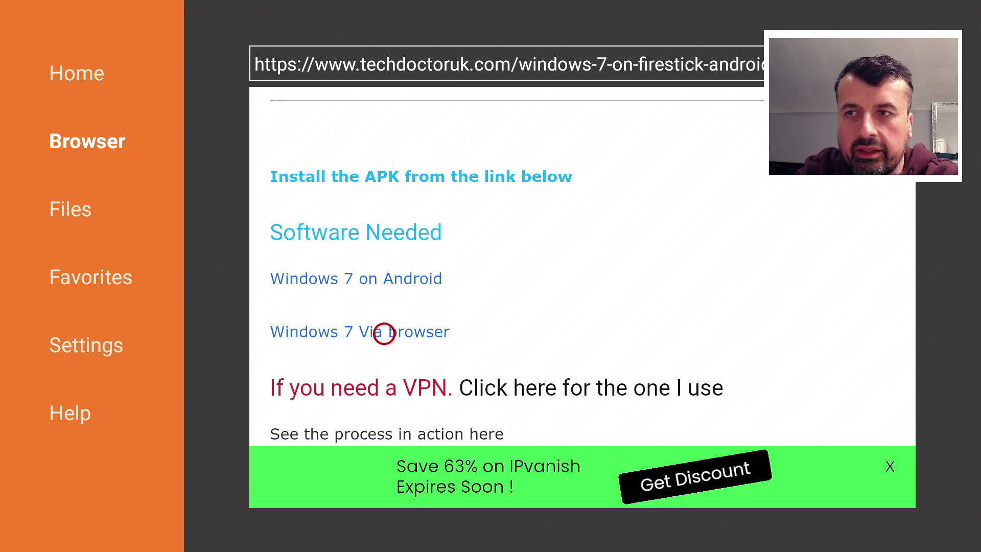
left_click(384, 283)
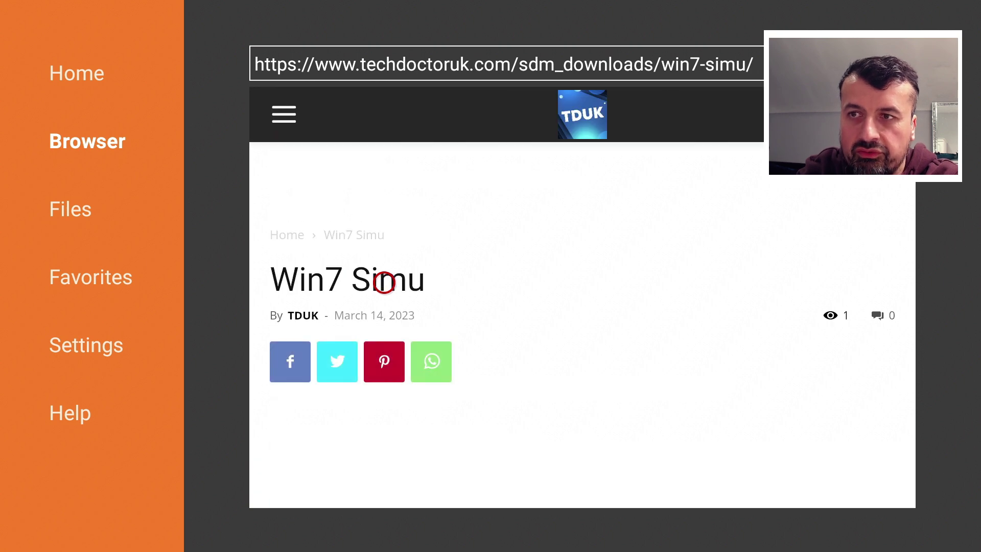
Scroll the Win7 Simu download page, then launch Win7 Simu from the Fire TV home screen
scroll(384, 486, "down", 5)
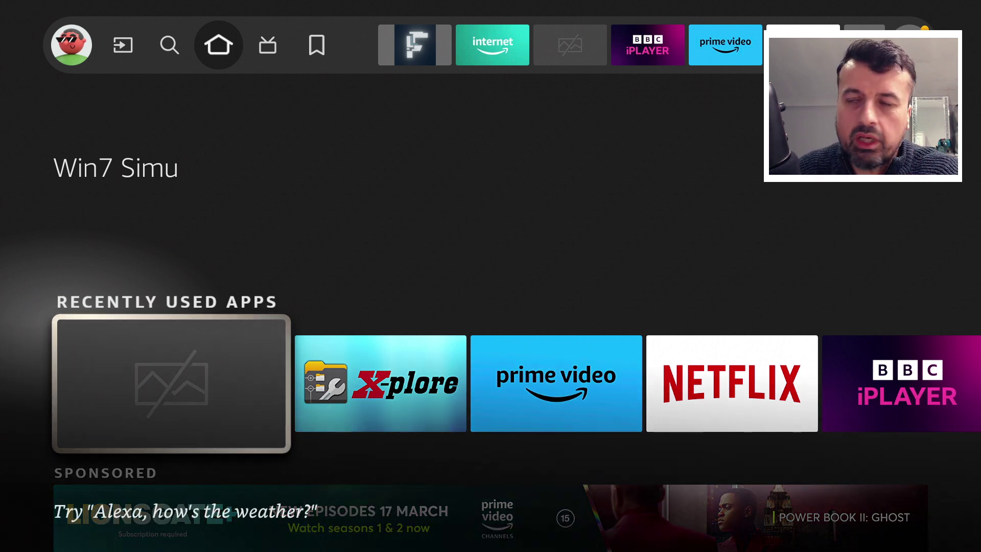
key("Right")
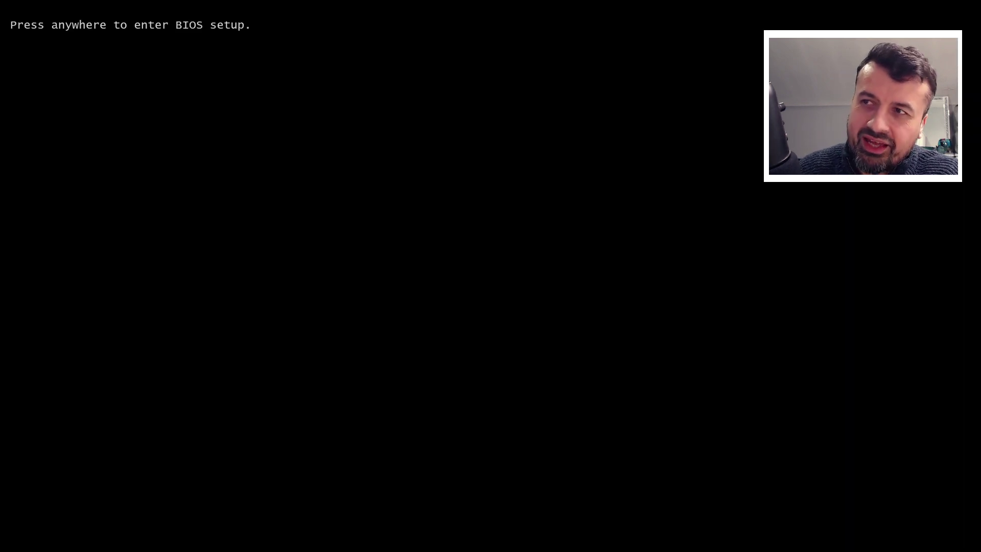
Enter BIOS setup and step through the Main, Advanced and Exit pages
key("Return")
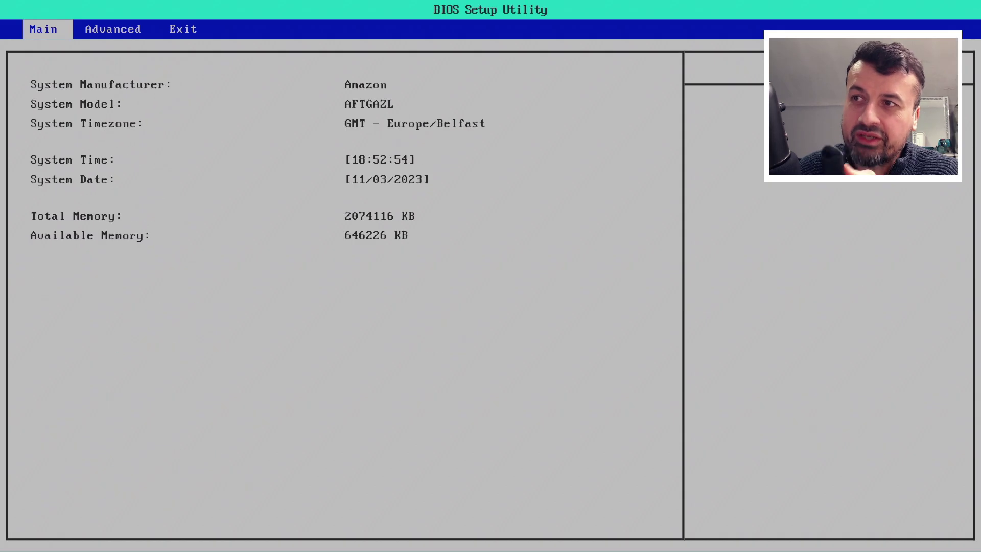
key("Right")
key("Return")
key("Right")
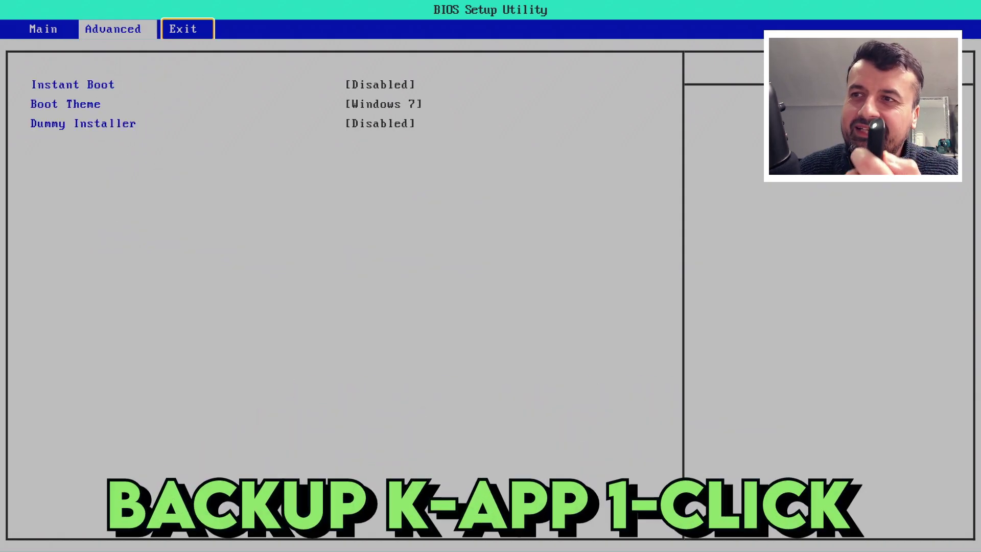
key("Return")
key("Left")
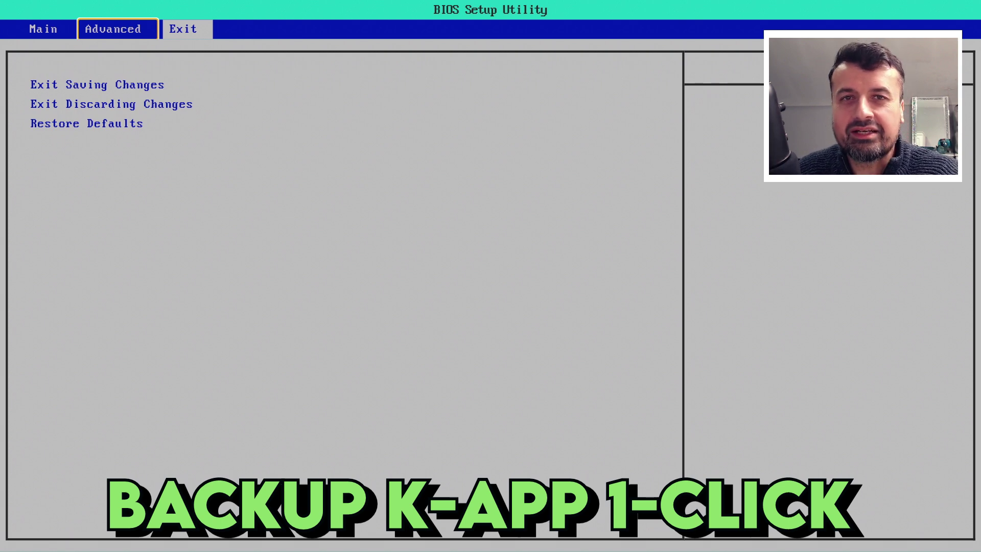
Choose Exit Discarding Changes and confirm it so Windows starts booting
key("Down")
key("Up")
key("Down")
key("Down")
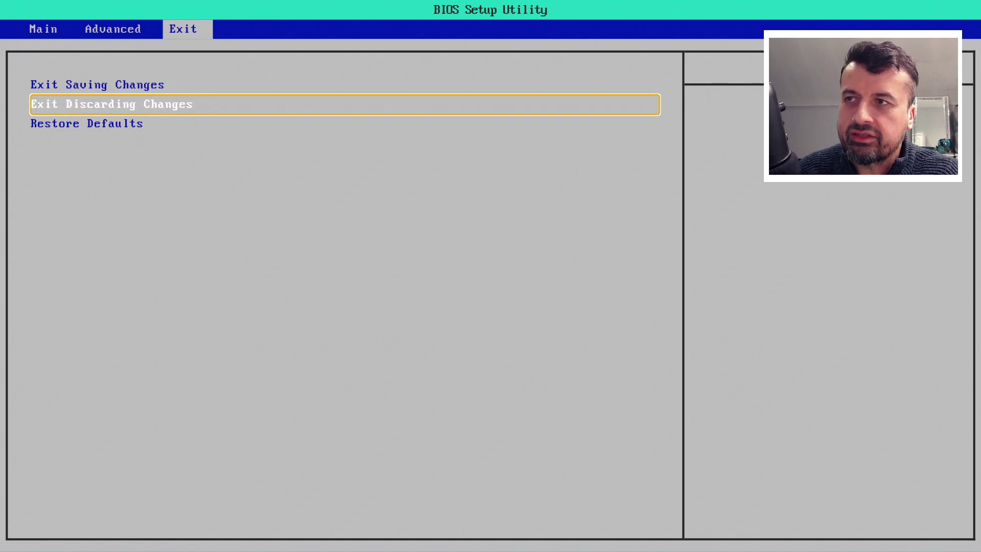
key("Return")
key("Right")
key("Left")
key("Return")
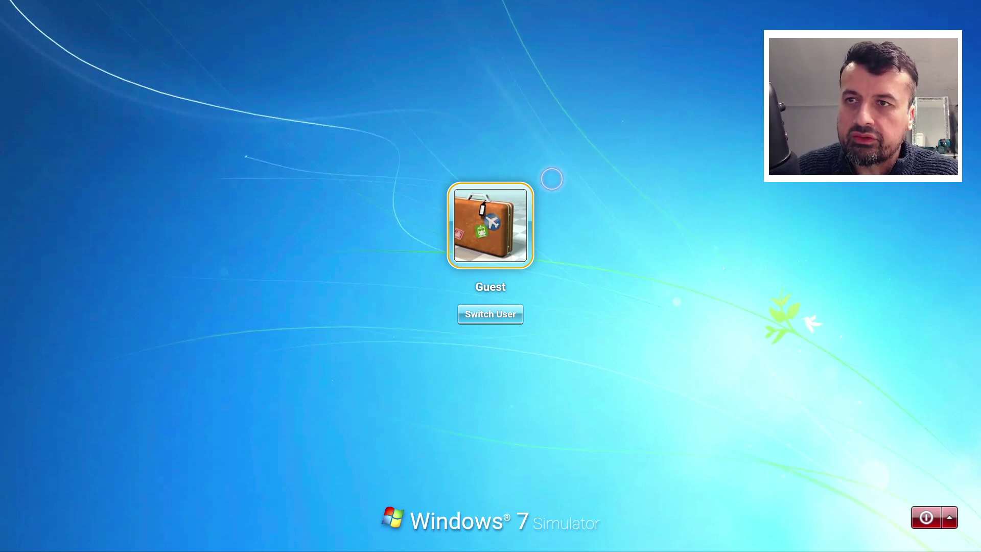
Try Switch User, cancel back, then sign in with the Guest tile
left_click(484, 314)
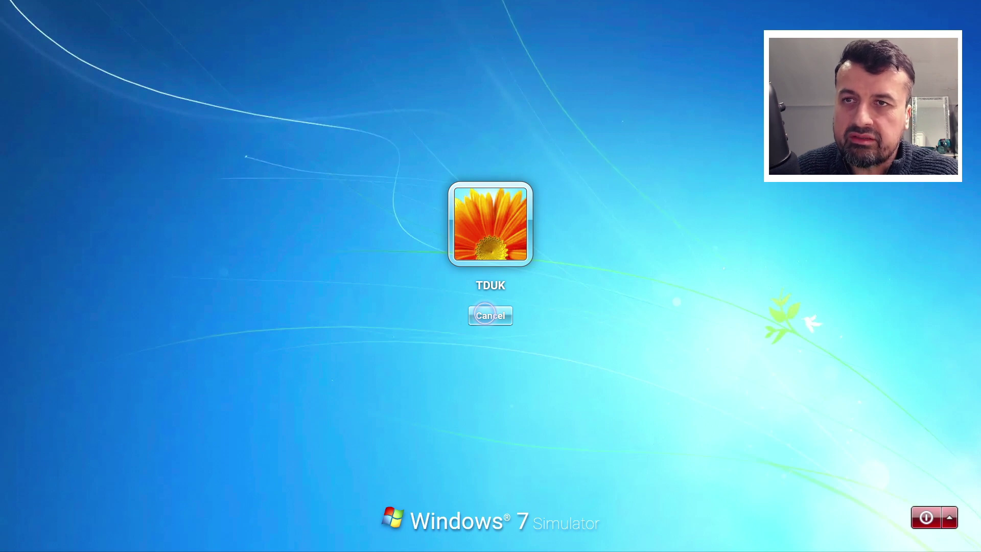
left_click(485, 315)
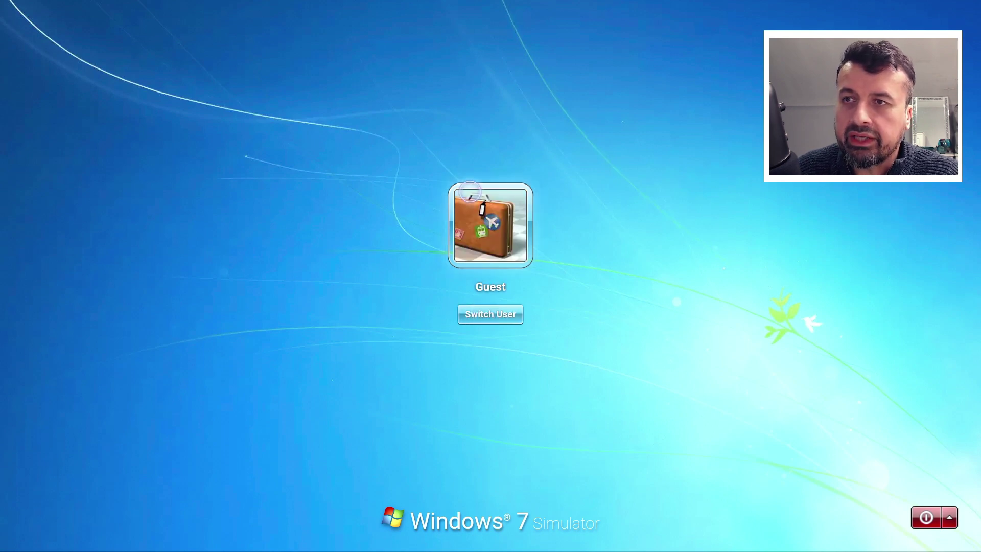
left_click(471, 194)
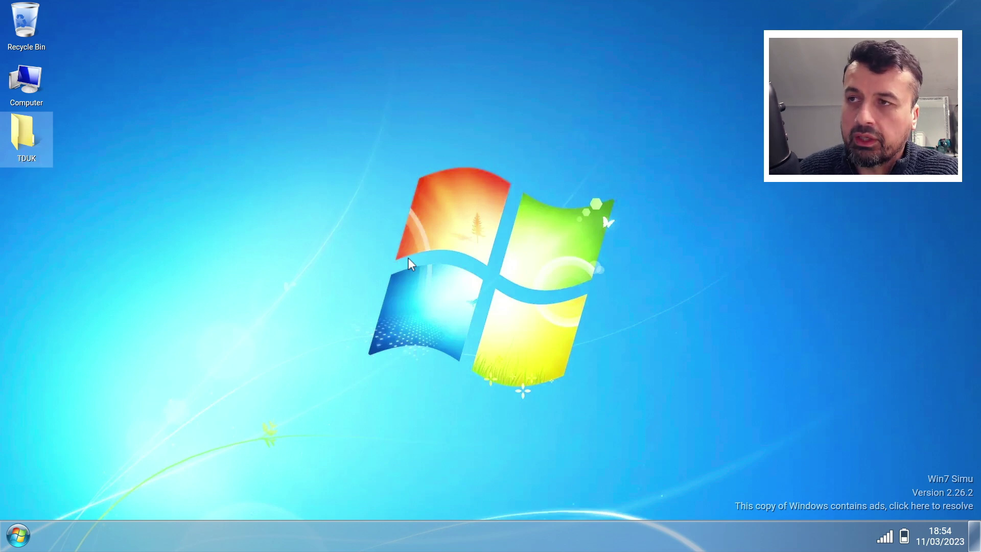
Launch Chrome from the Start menu, load techdoctoruk.com and scroll down through its latest video posts
left_click(302, 320)
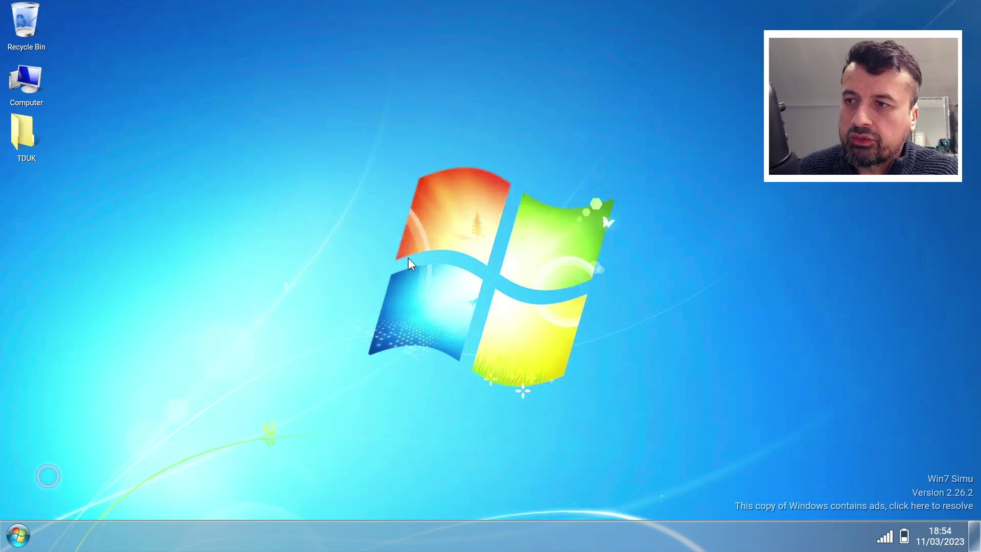
left_click(17, 535)
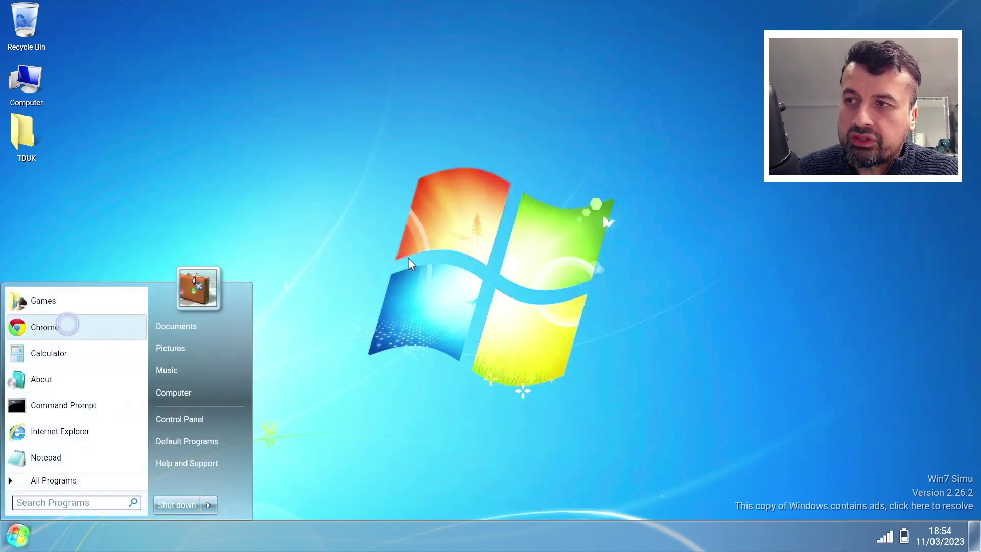
left_click(67, 324)
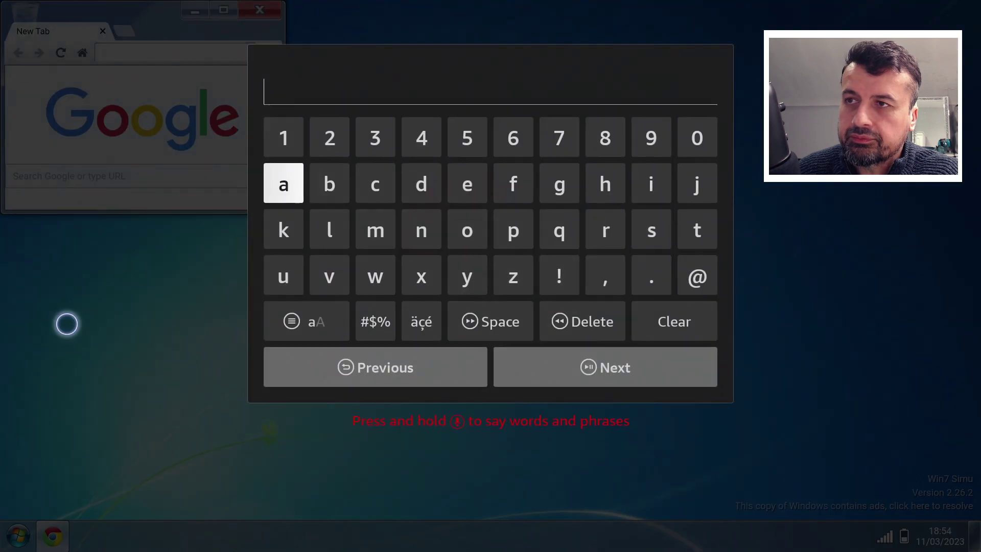
type("tech")
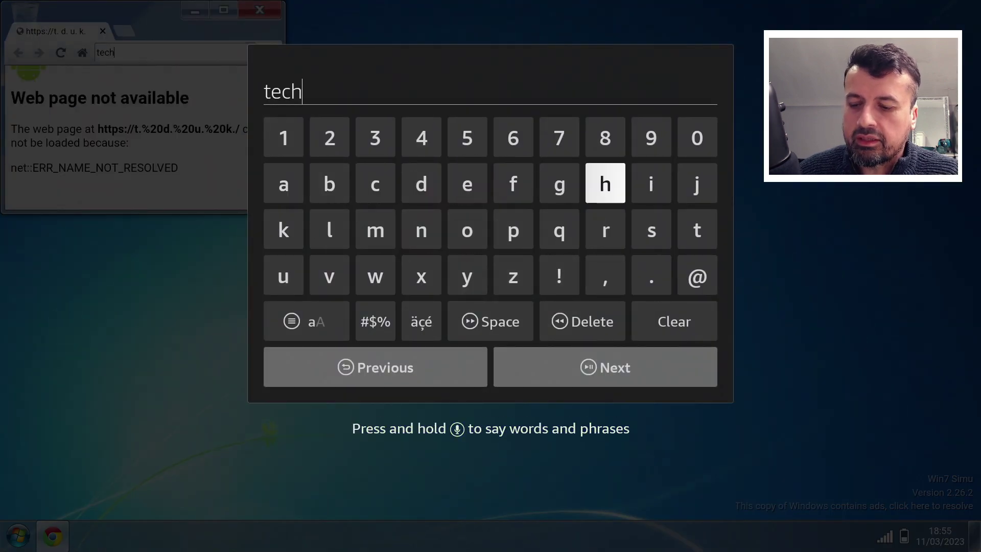
type("doctor")
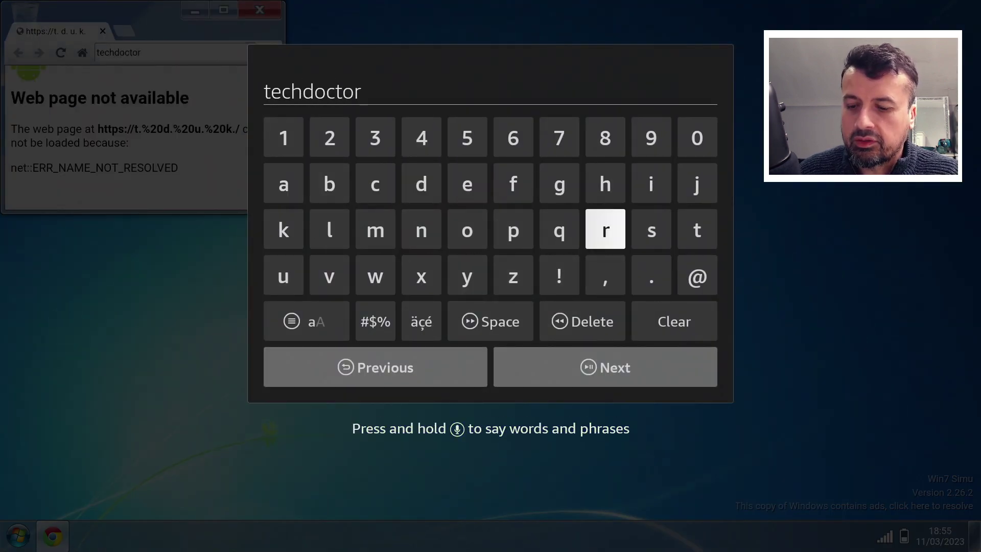
type("uk.com")
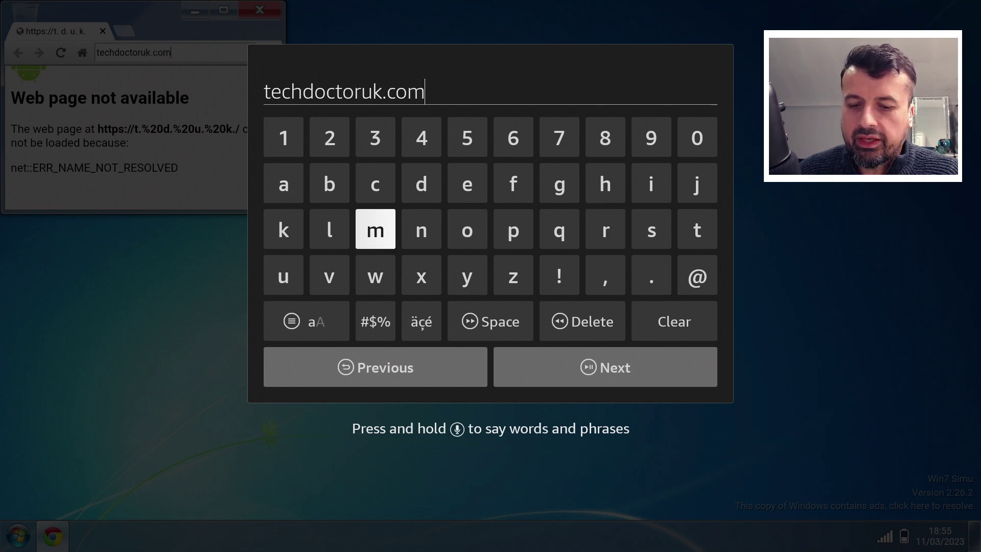
key("Return")
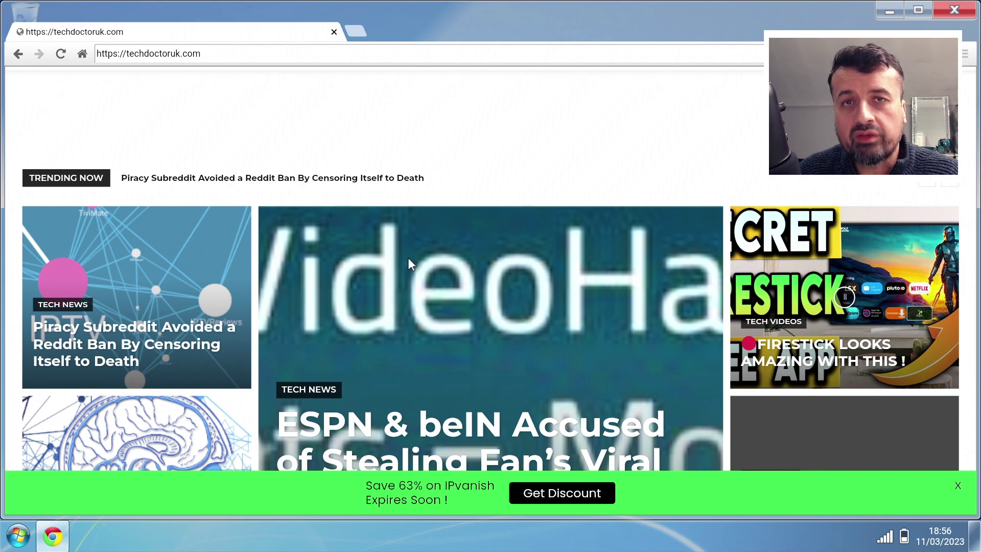
scroll(408, 257, "down", 10)
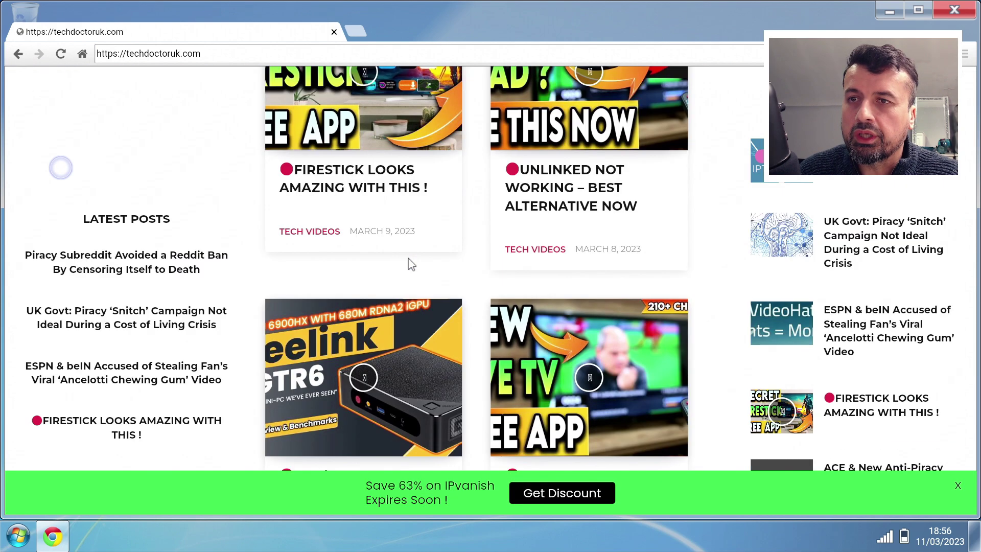
scroll(411, 264, "down", 2)
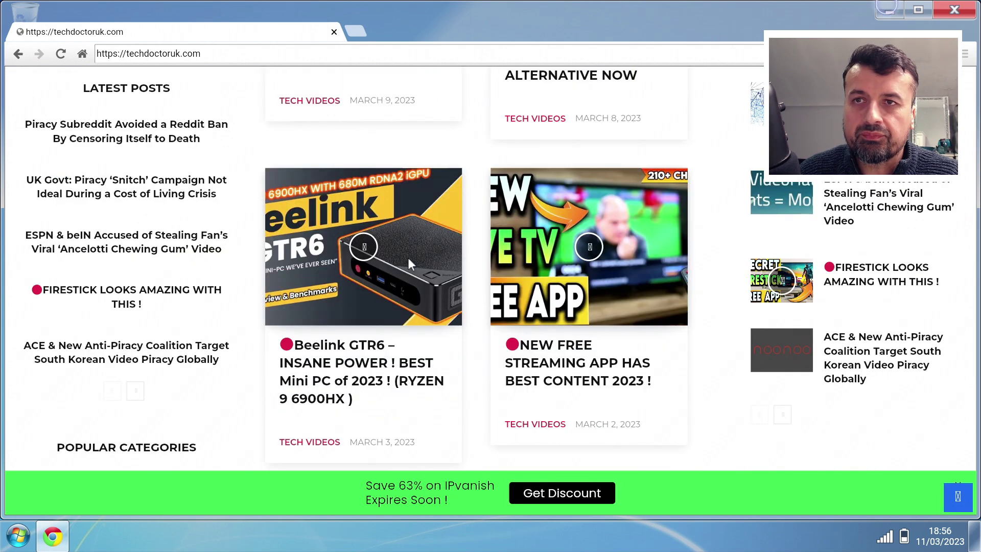
Close Chrome, apply the Architecture theme in the desktop's Personalize window, and close that window
left_click(954, 9)
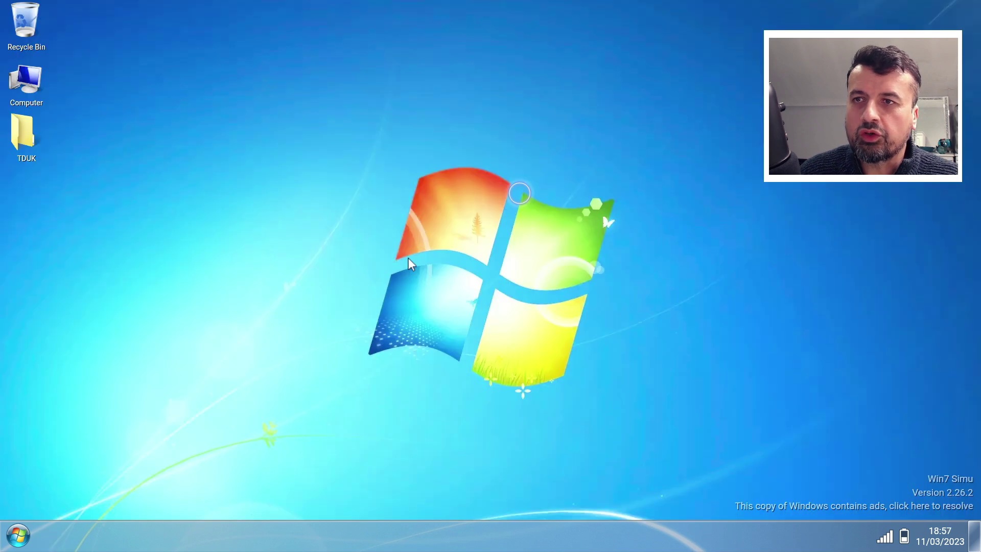
right_click(520, 192)
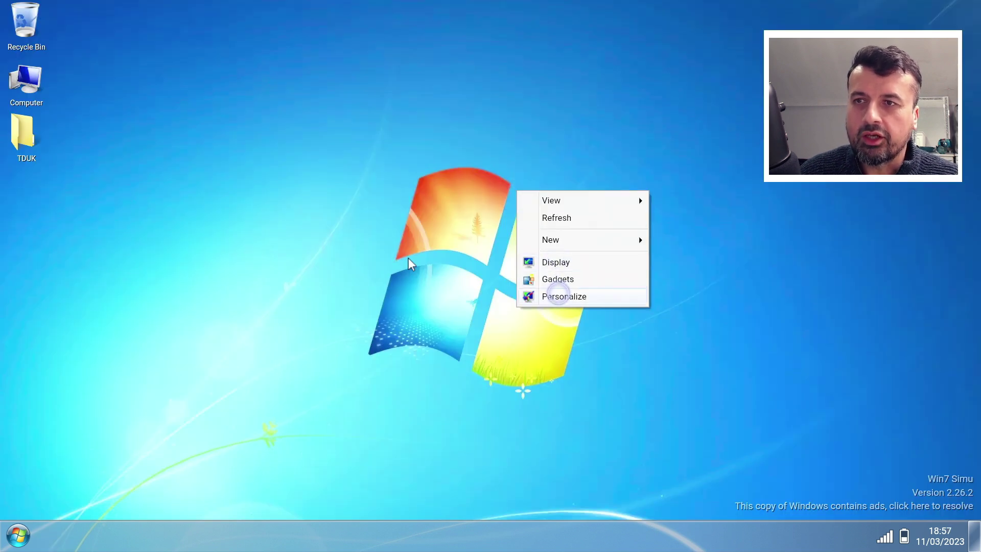
left_click(558, 295)
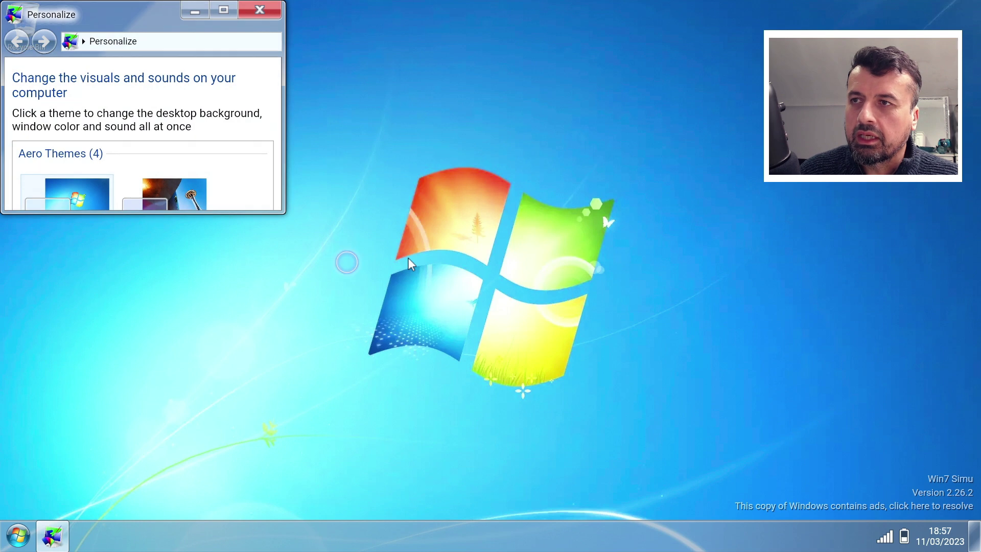
left_click_drag(265, 213, 272, 340)
left_click(154, 208)
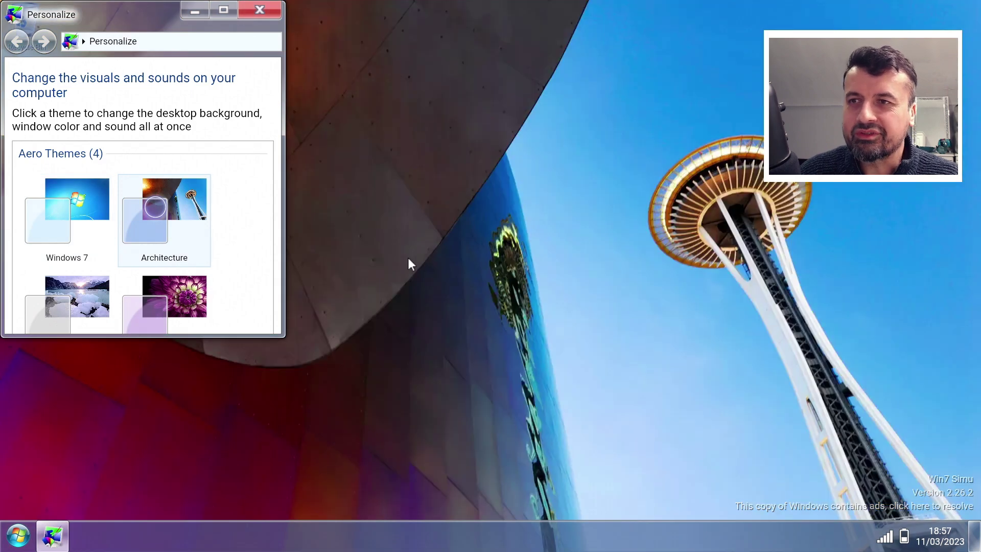
left_click(254, 11)
left_click(18, 535)
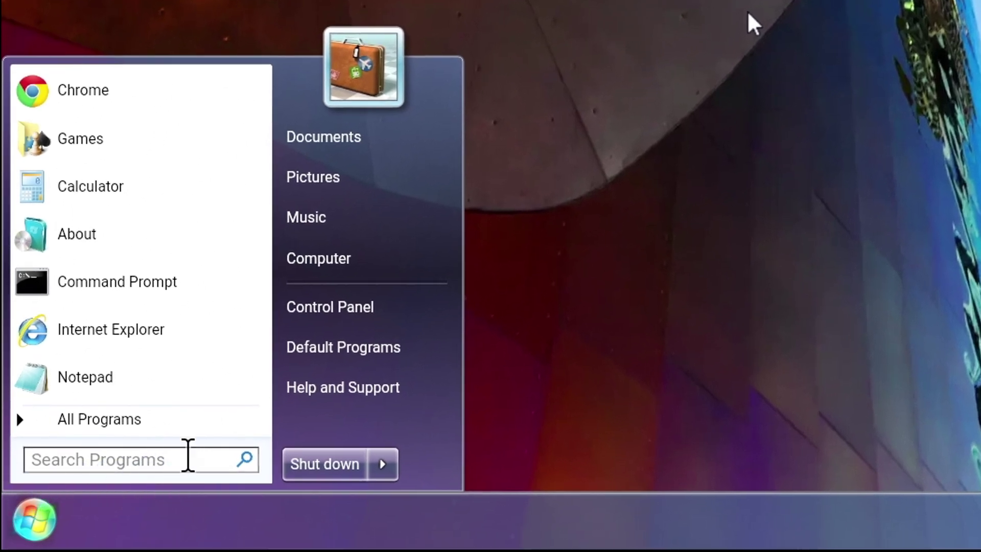
Scroll the All Programs list down to TDUK APP Killer and launch it
left_click(178, 419)
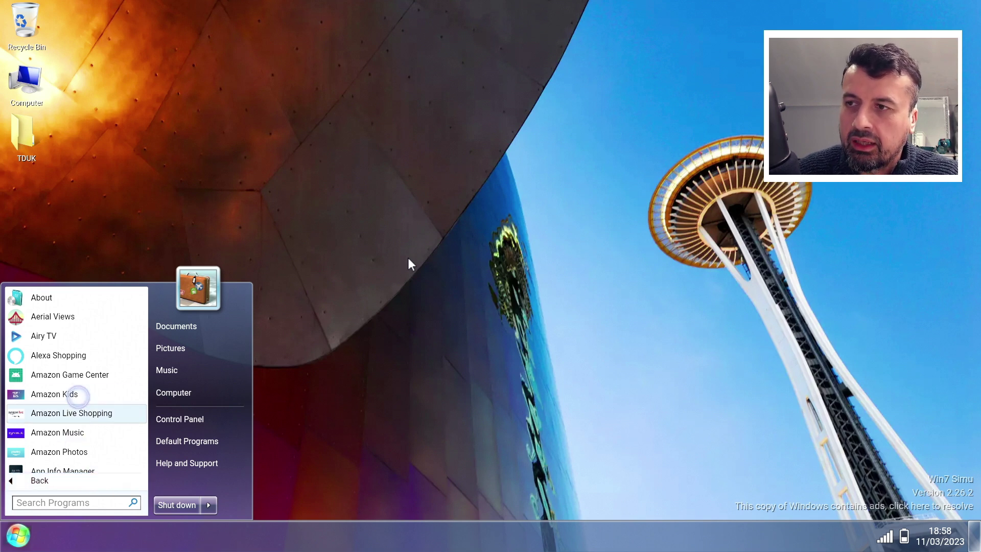
scroll(78, 394, "down", 10)
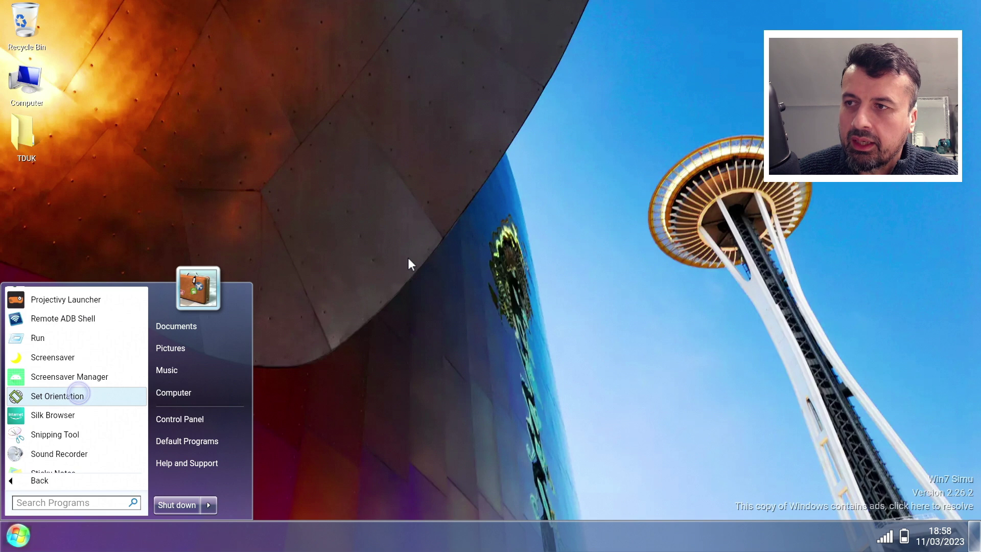
scroll(79, 394, "down", 3)
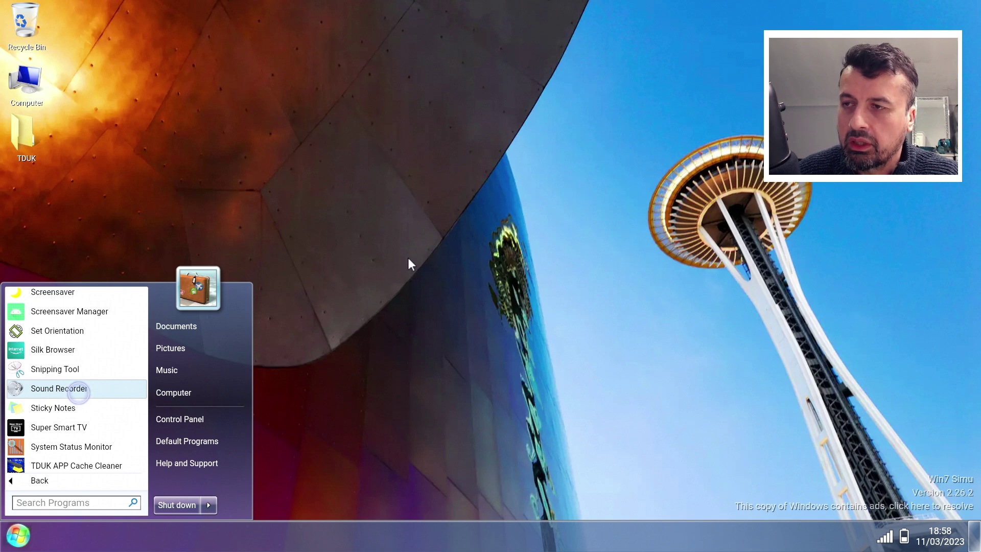
scroll(79, 395, "down", 3)
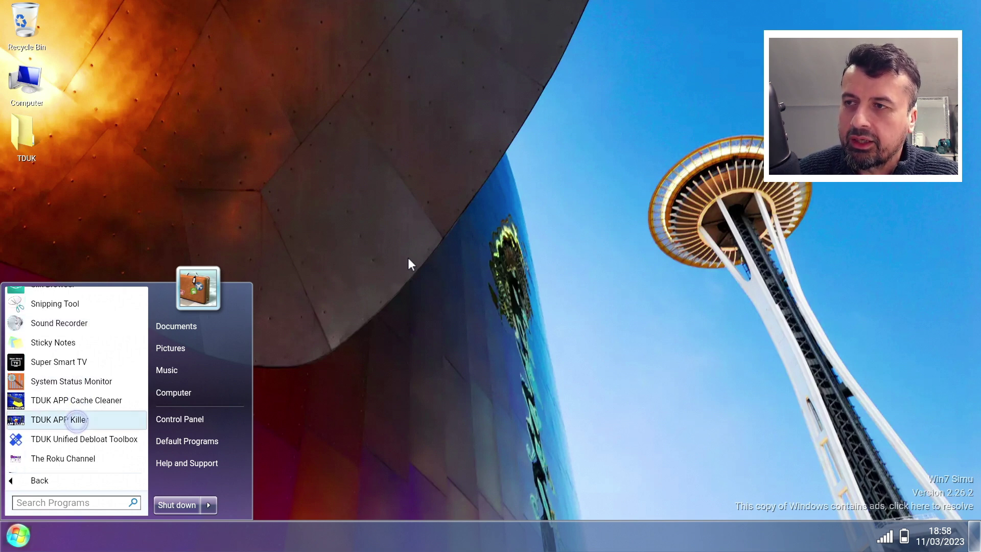
left_click(77, 421)
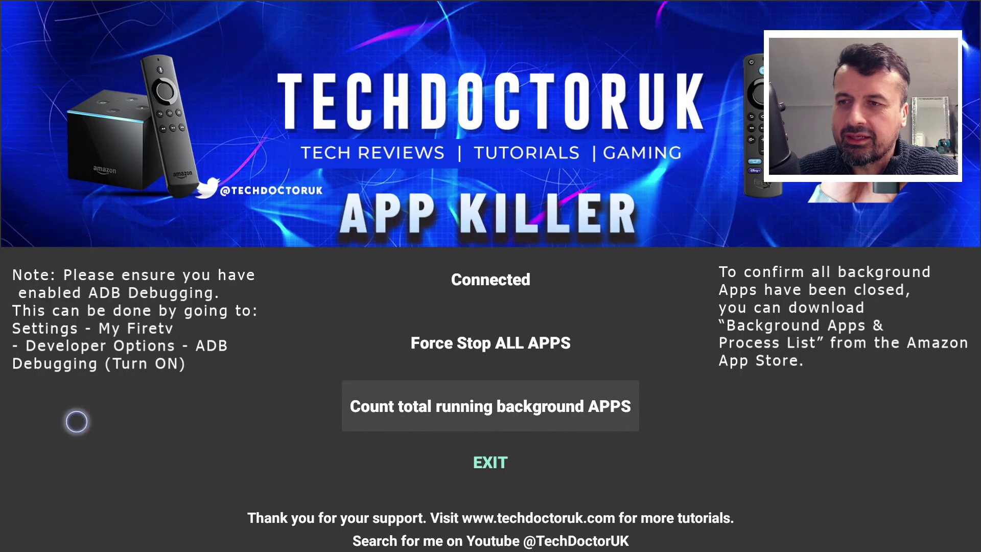
Count the running background apps in TDUK App Killer (6), then exit back to the desktop
key("Up")
key("Down")
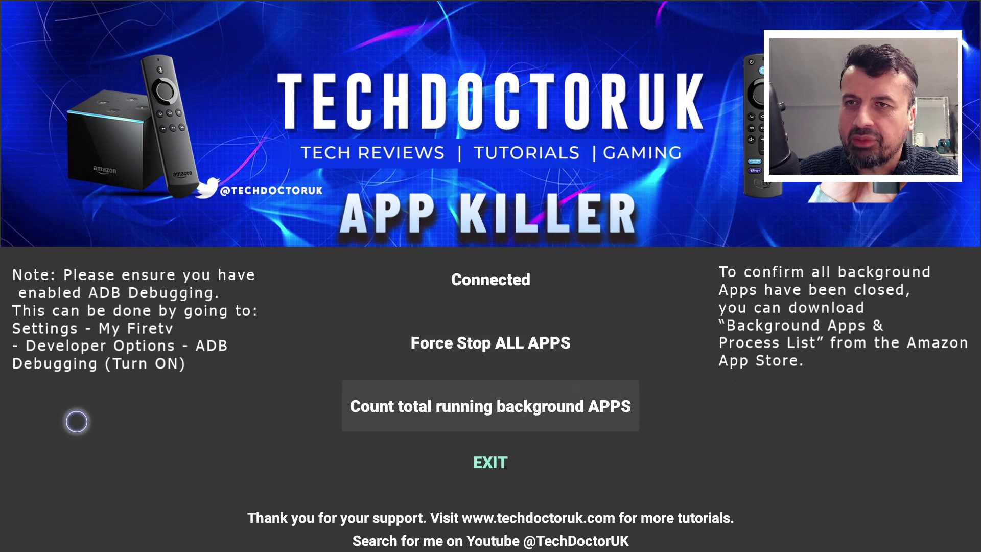
key("Return")
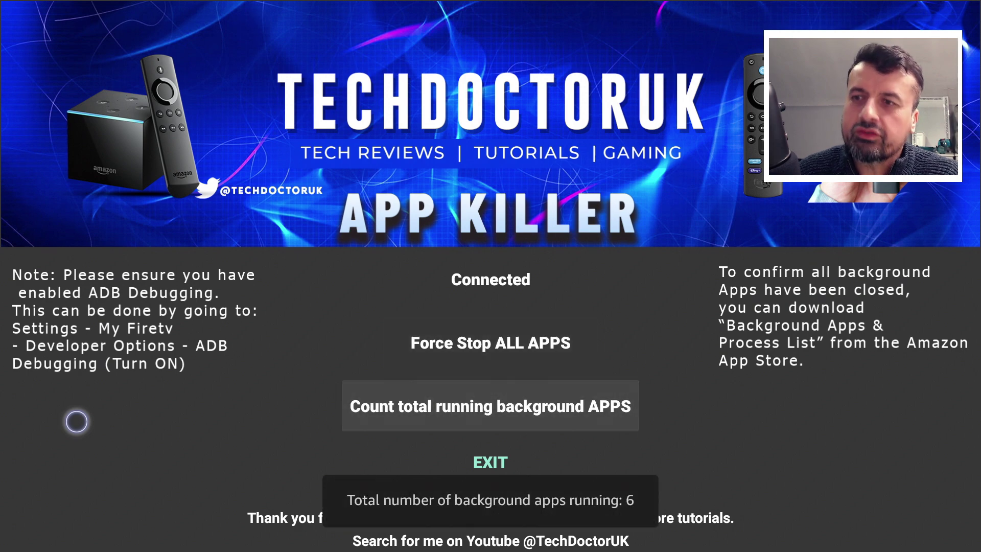
key("Escape")
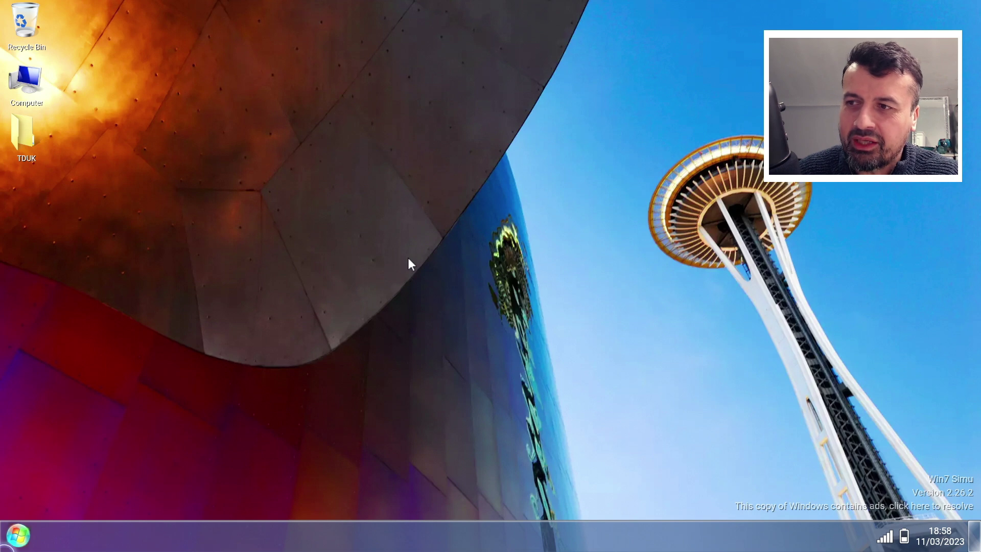
Browse the Start menu's All Programs list, then reopen the Start menu on its main list
left_click(18, 535)
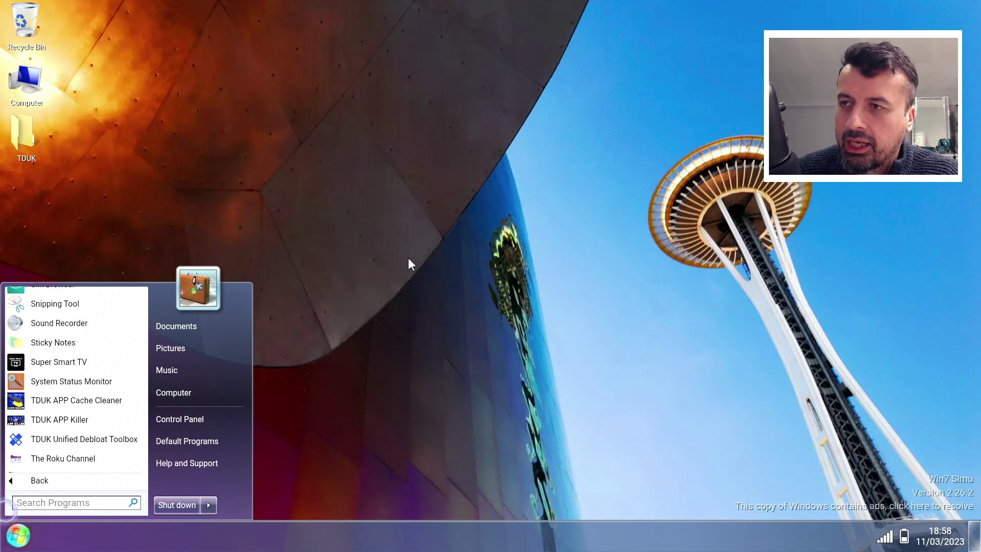
left_click(26, 407)
scroll(26, 408, "down", 5)
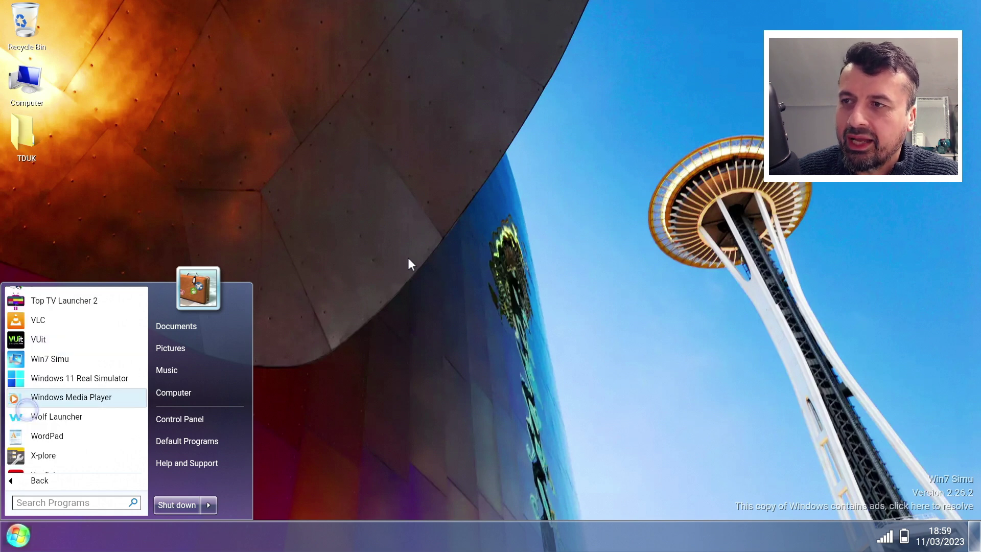
left_click(18, 536)
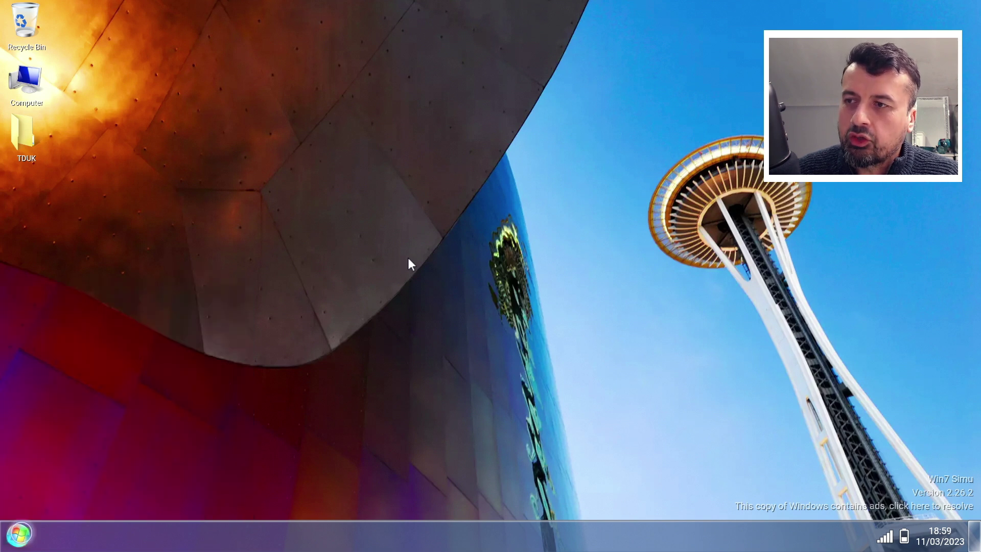
left_click(18, 535)
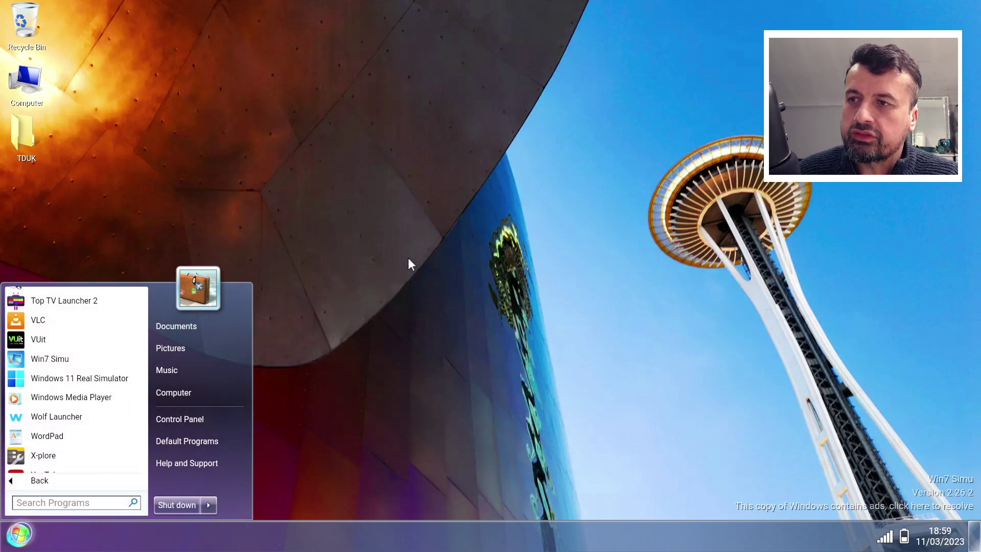
Open the Games folder and maximize it, showing four built-in and eleven online games
left_click(39, 480)
left_click(84, 323)
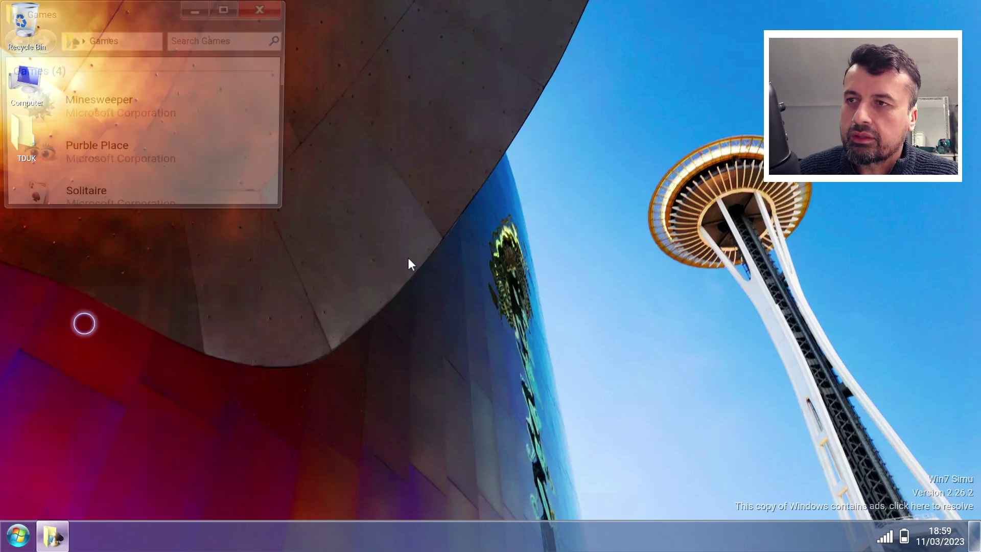
left_click(228, 38)
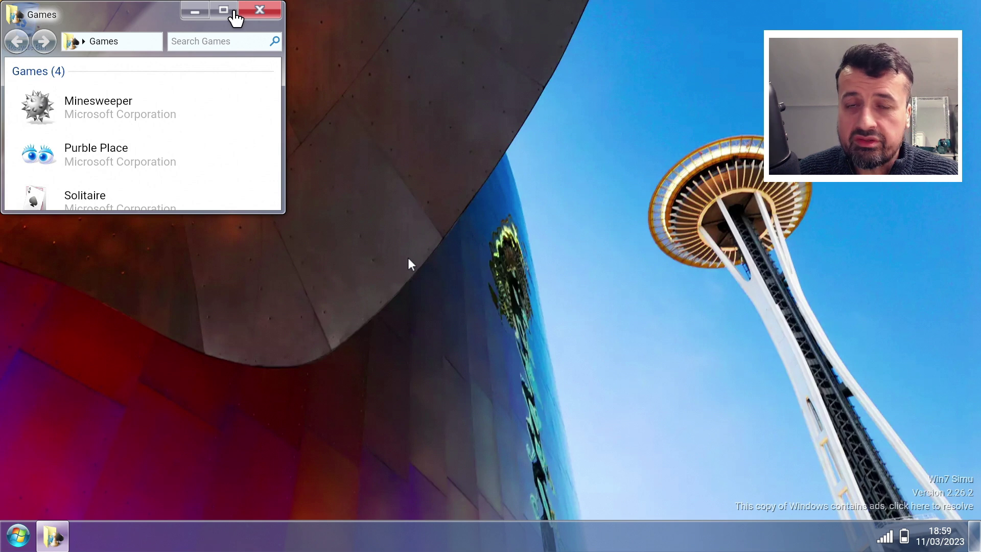
left_click(235, 13)
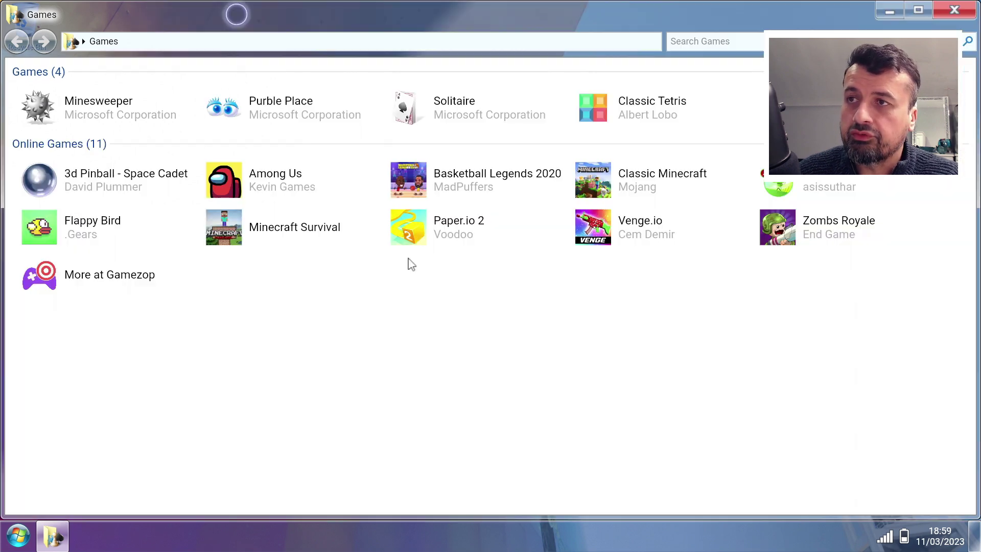
Play Doodle Cricket from the online games to a score of 12, replaying after getting out, then close it
left_click(813, 187)
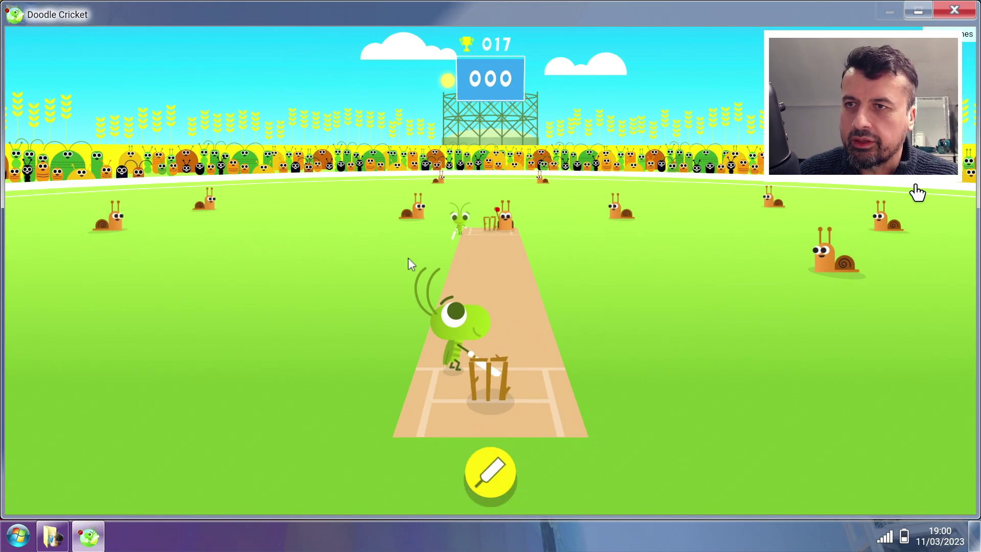
left_click(488, 489)
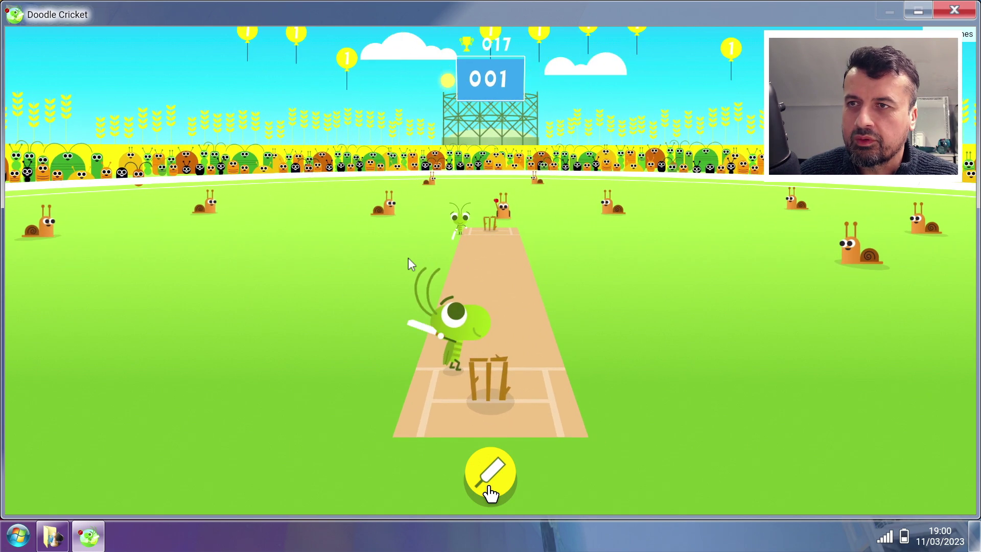
left_click(490, 492)
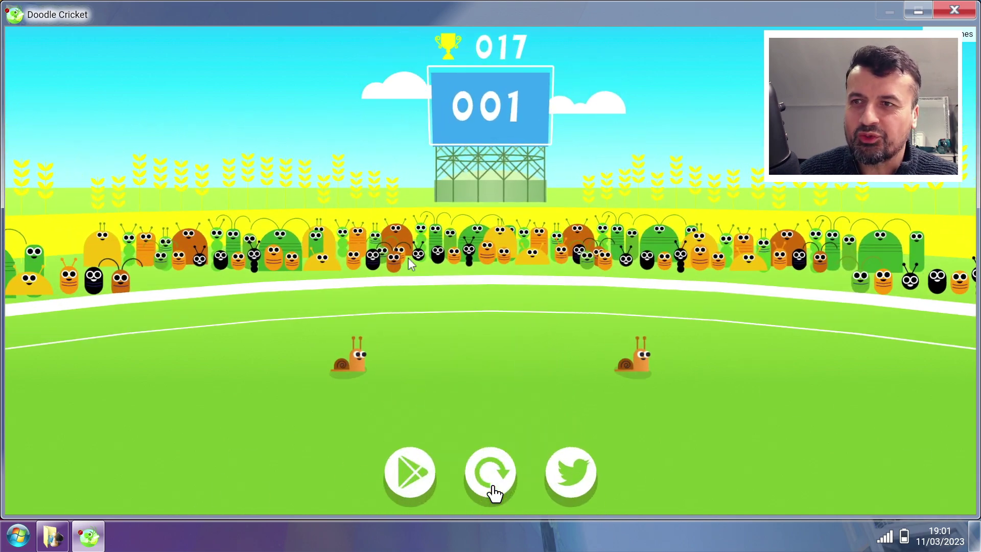
left_click(468, 483)
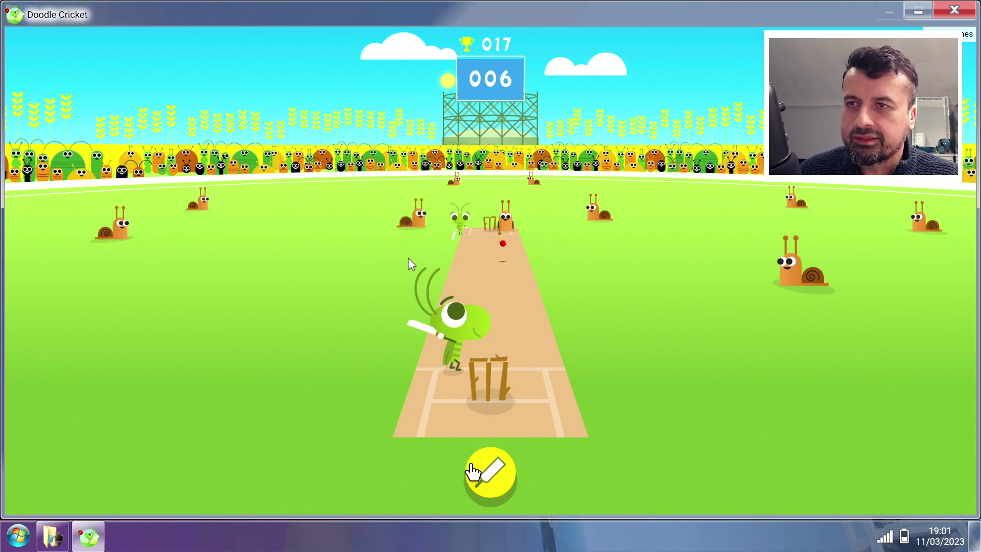
left_click(490, 474)
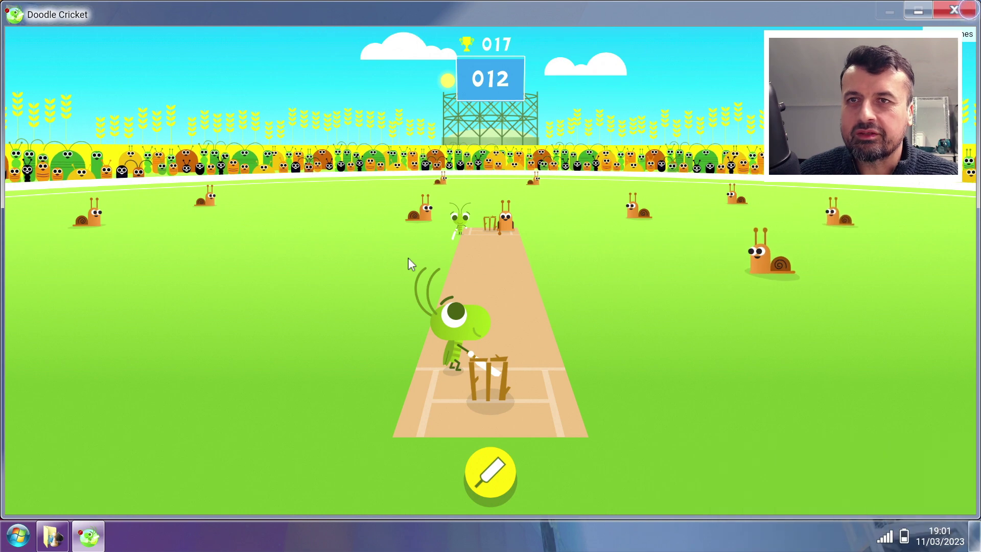
key("alt+F4")
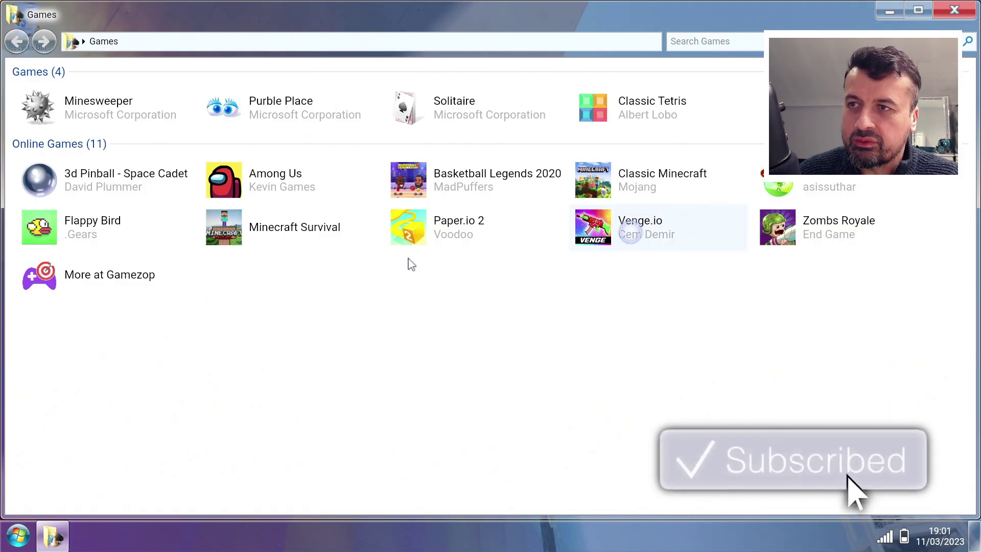
Launch Minecraft Survival and win level 13 by clearing the dirt rows so Steve drops onto LAND HERE
double_click(290, 244)
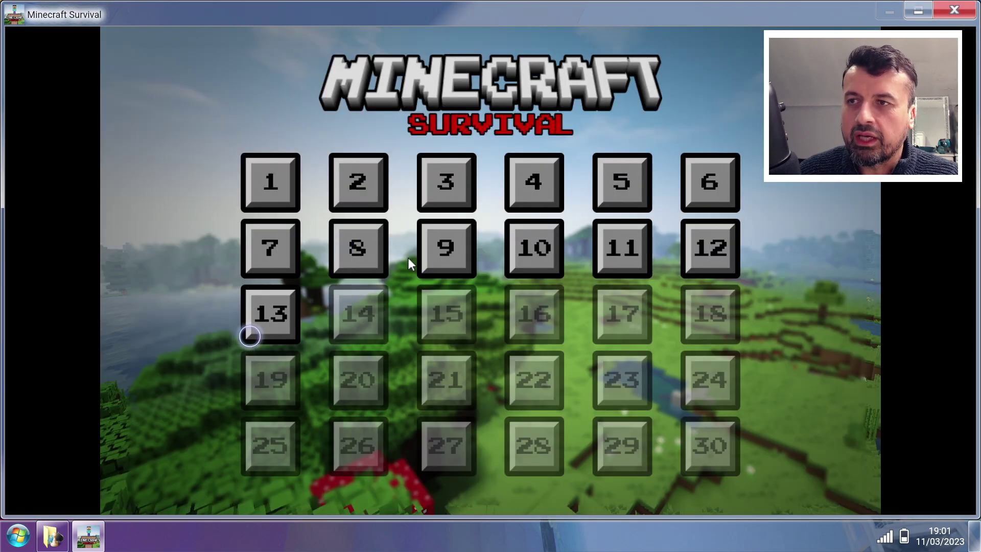
left_click(250, 336)
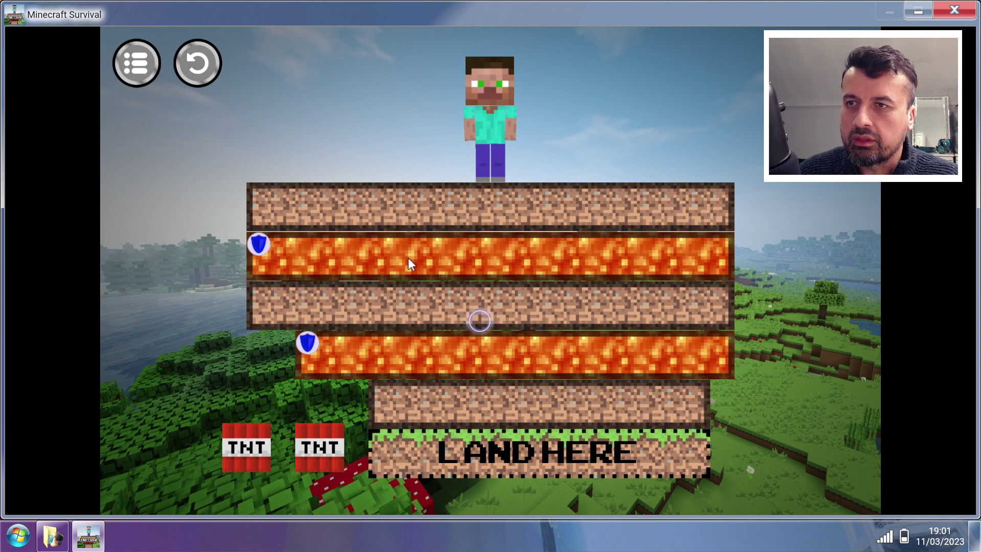
left_click(479, 321)
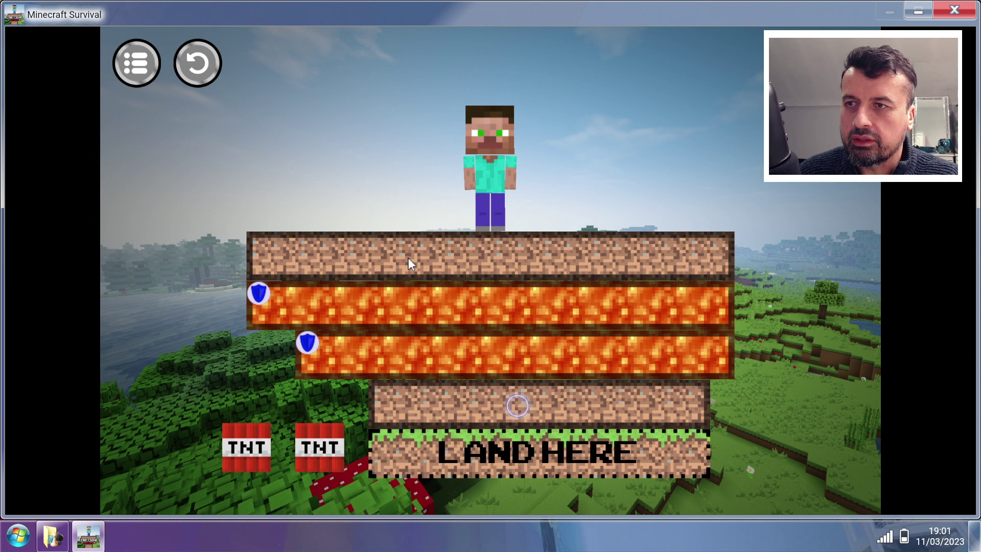
left_click(518, 406)
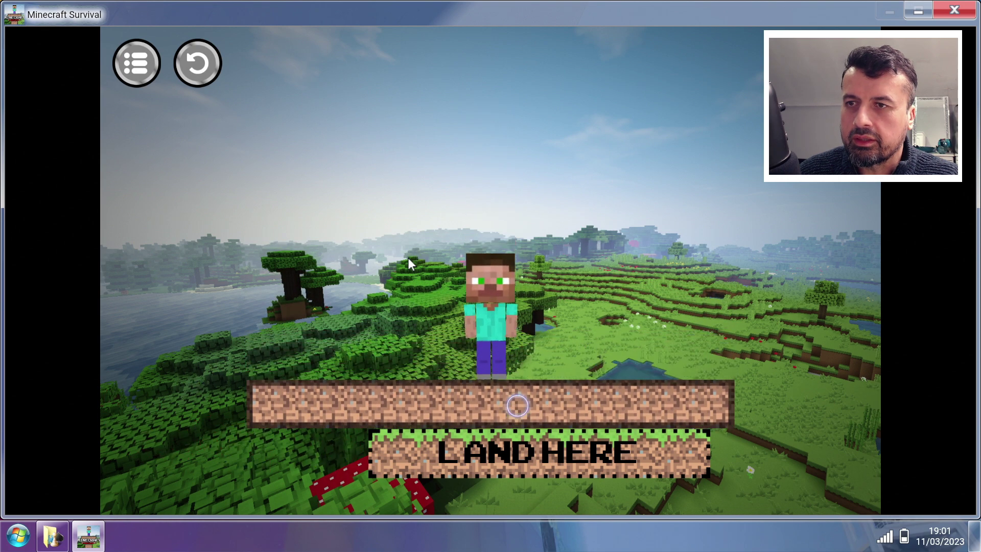
left_click(517, 405)
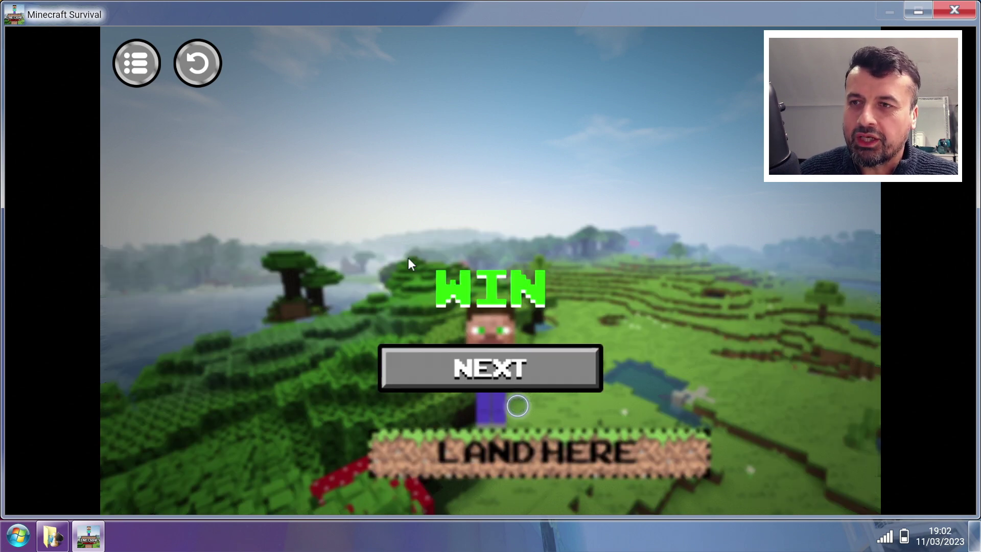
left_click(504, 369)
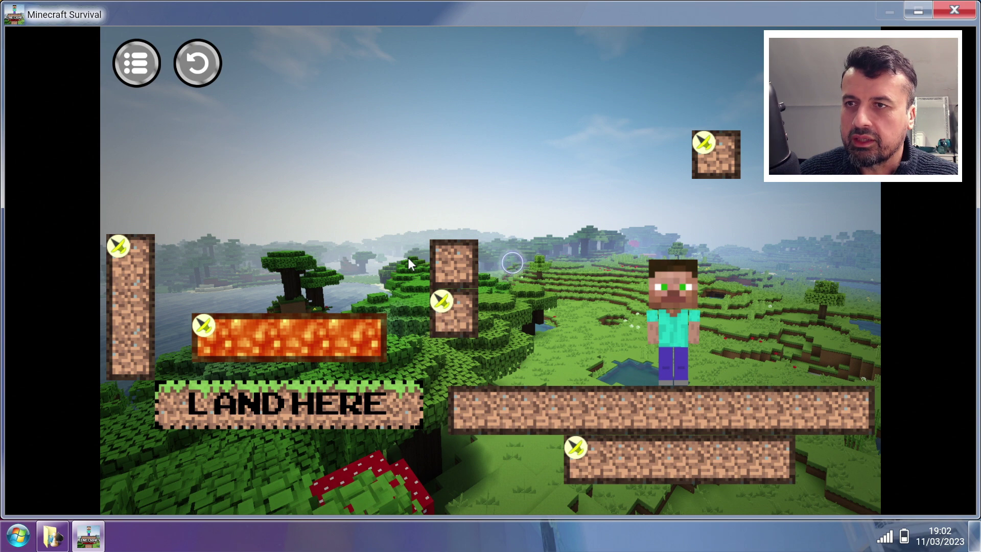
Fail the next level, reset it, then remove the lava and tip Steve onto LAND HERE to win
left_click(466, 311)
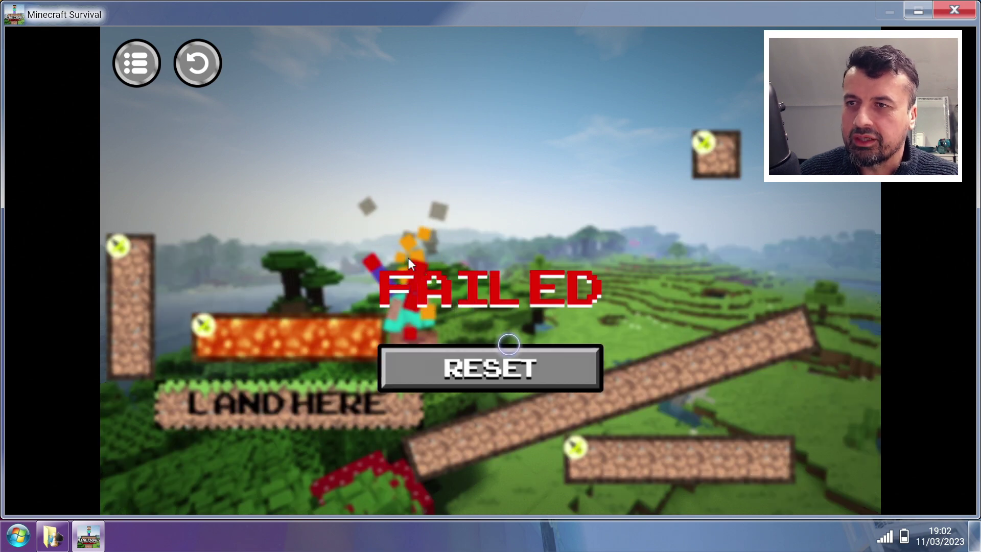
left_click(488, 353)
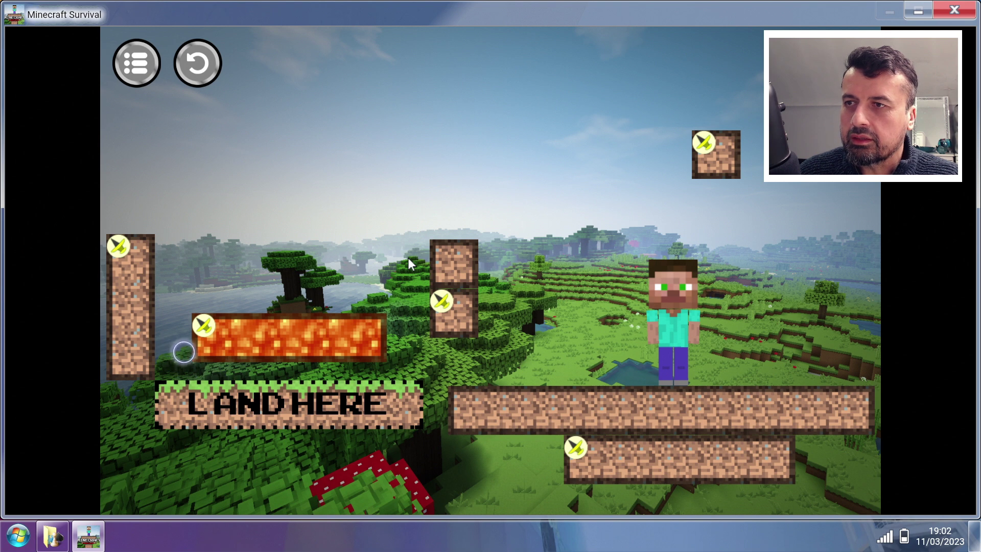
left_click(216, 338)
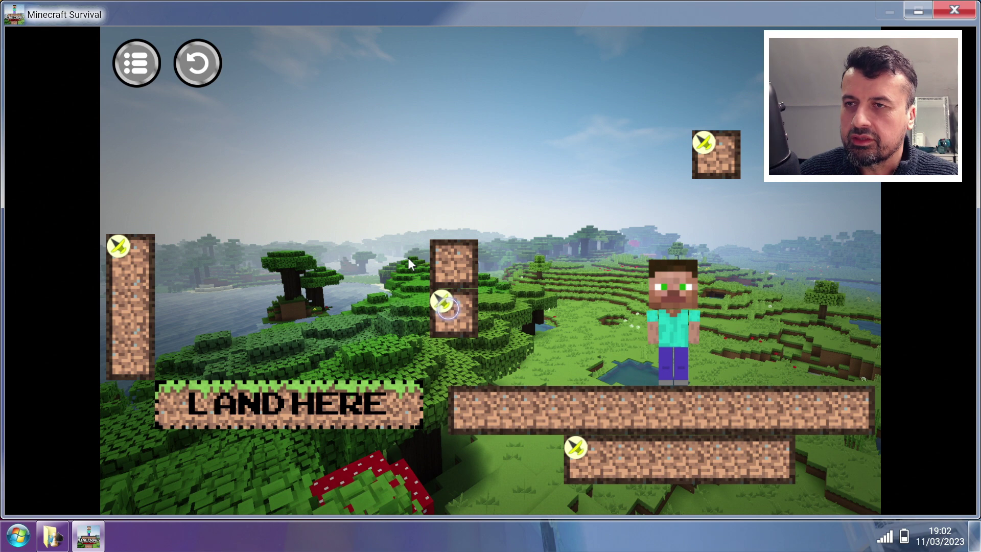
left_click(449, 308)
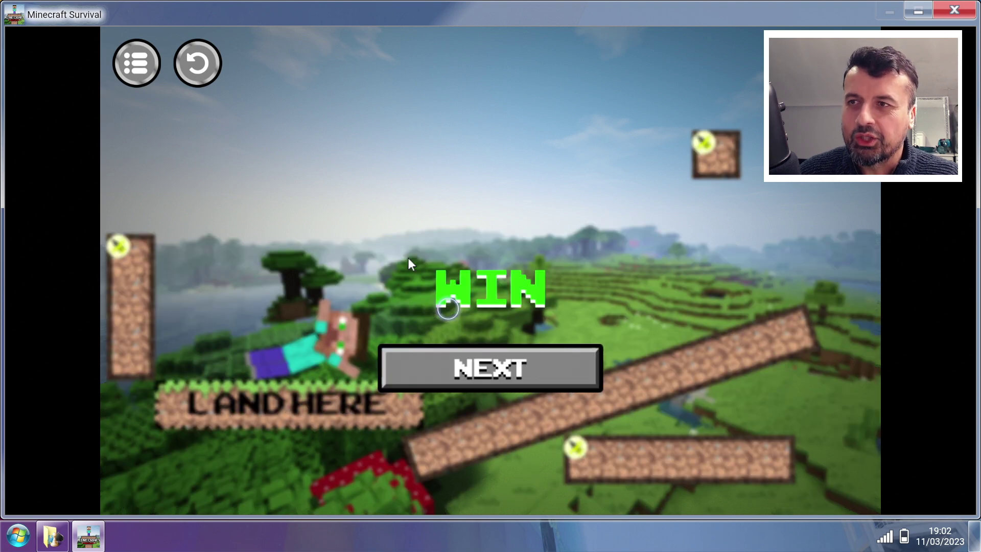
left_click(479, 358)
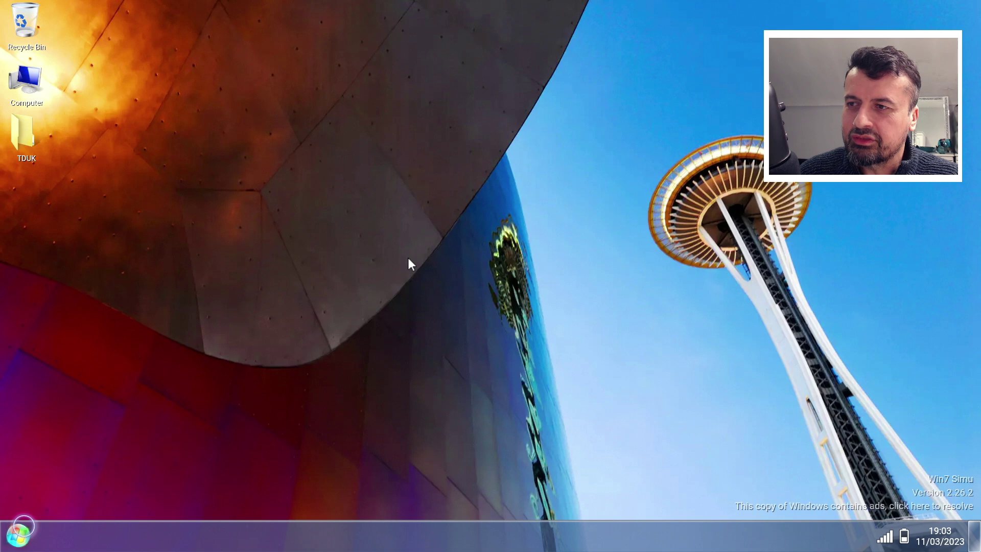
Open the Start menu, view All Programs, then go back to the pinned programs list
left_click(18, 535)
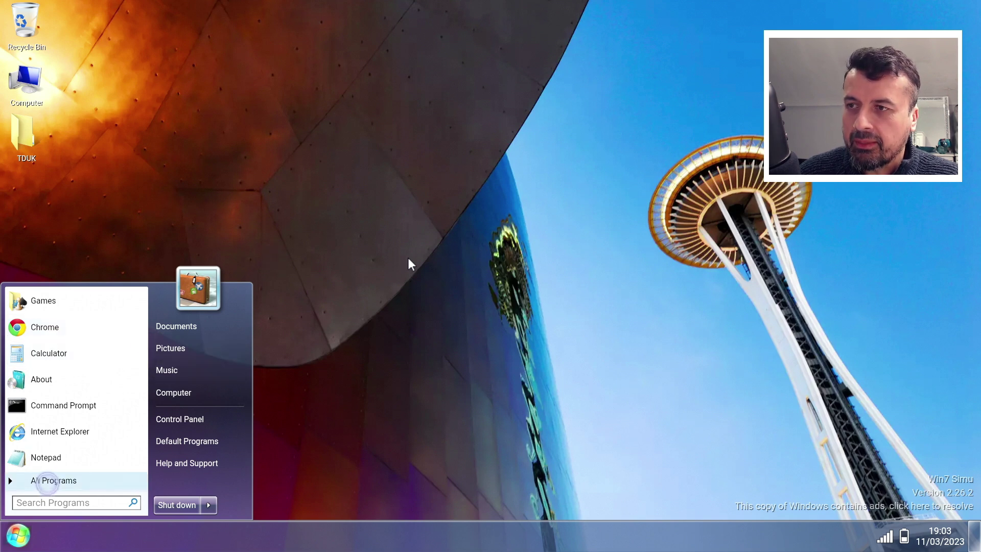
left_click(47, 483)
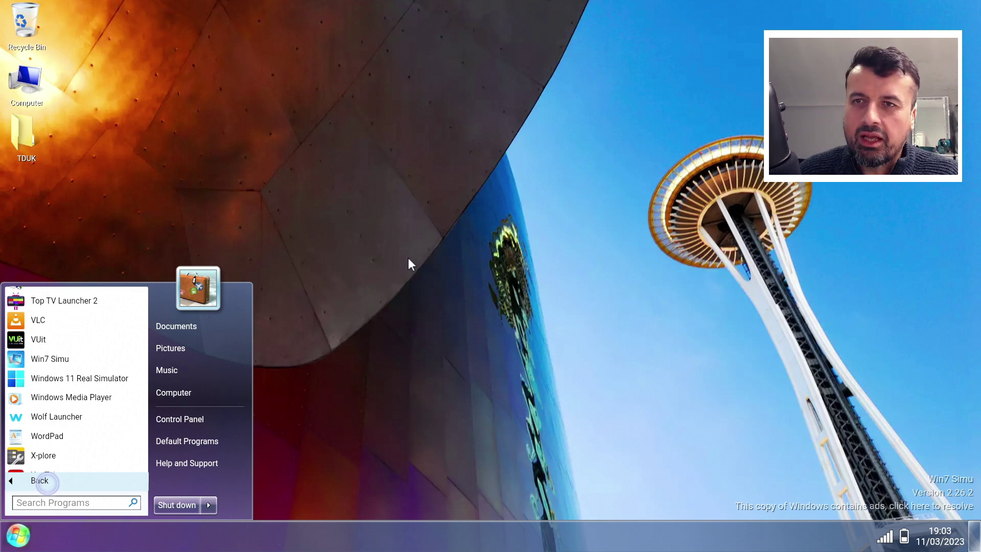
left_click(47, 483)
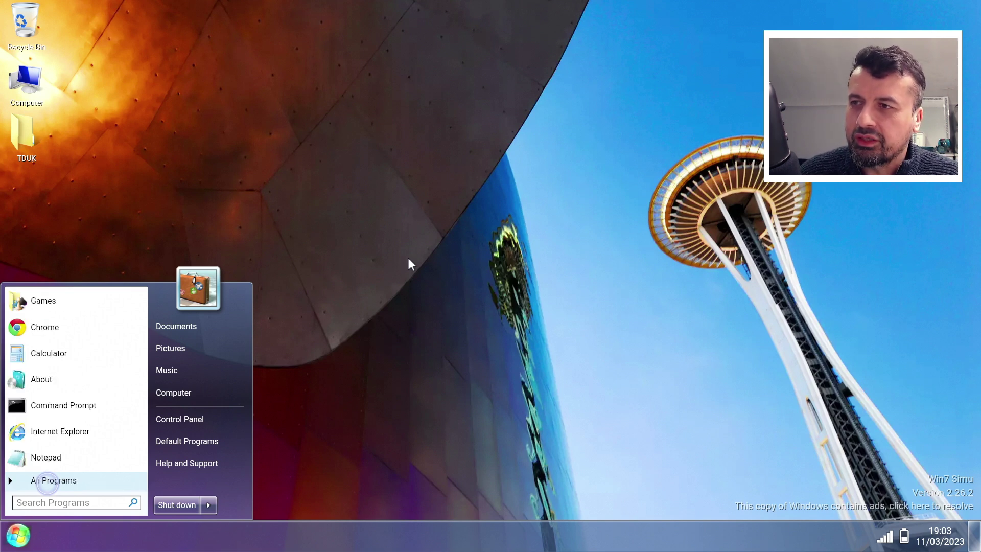